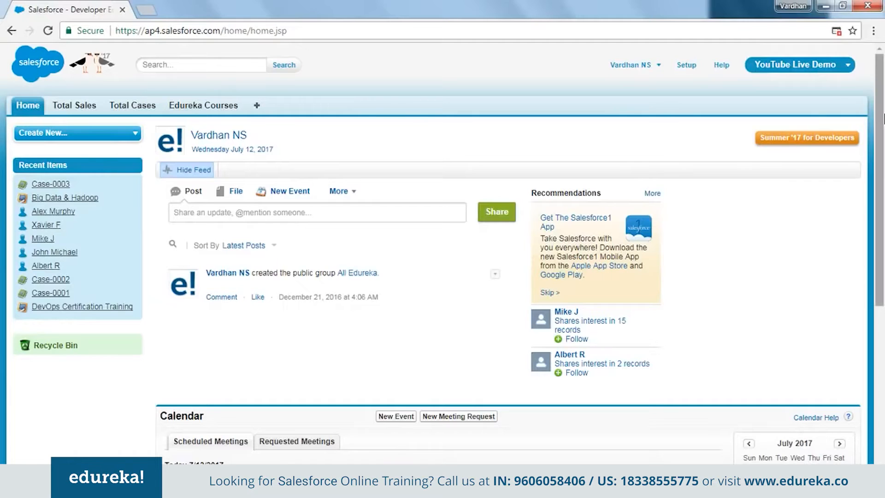
click(844, 70)
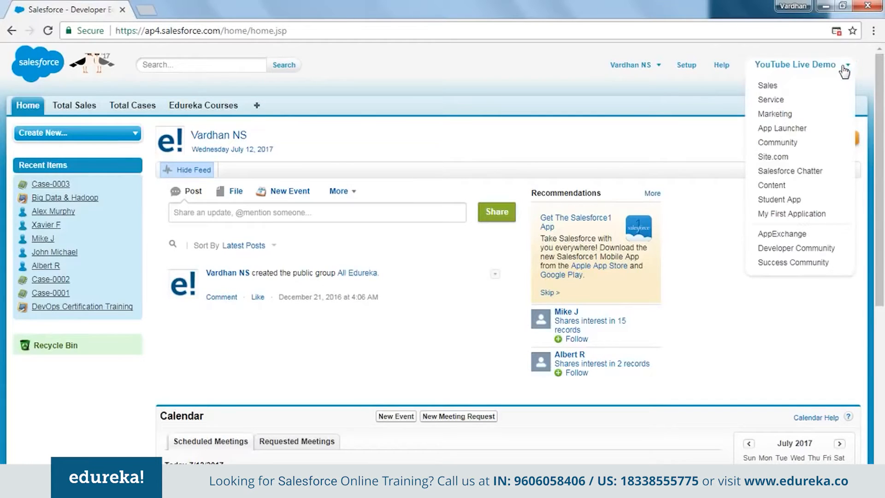
click(844, 71)
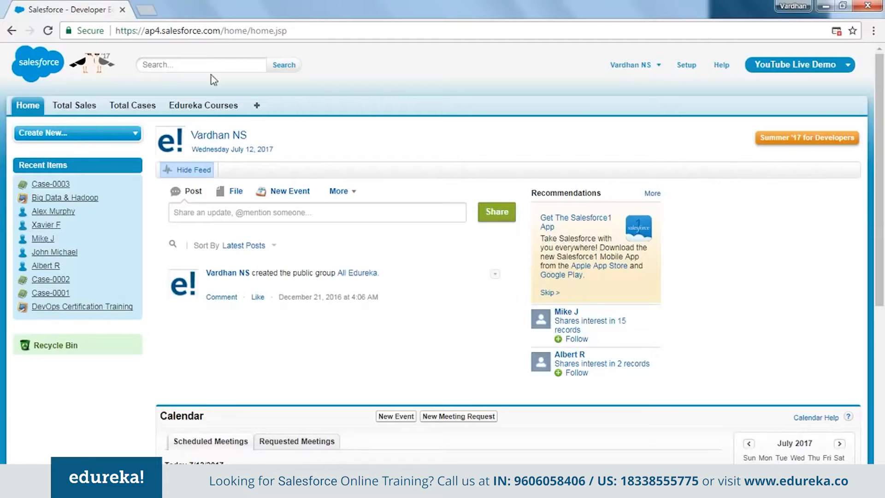
List all Total Sales records in a new browser tab, followed by all Total Cases records.
middle_click(95, 107)
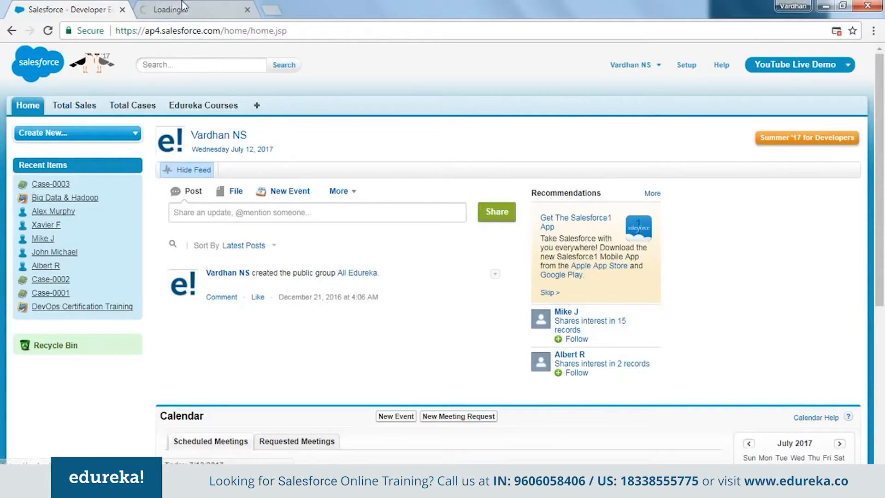
click(216, 2)
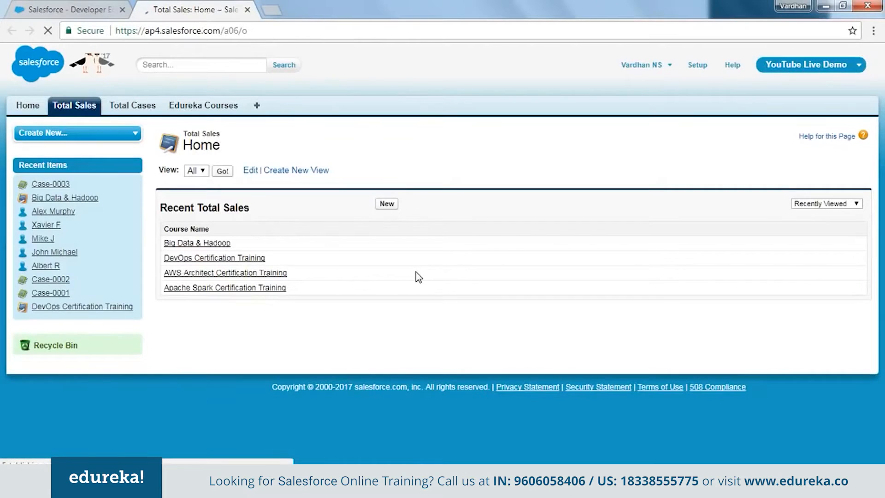
click(223, 171)
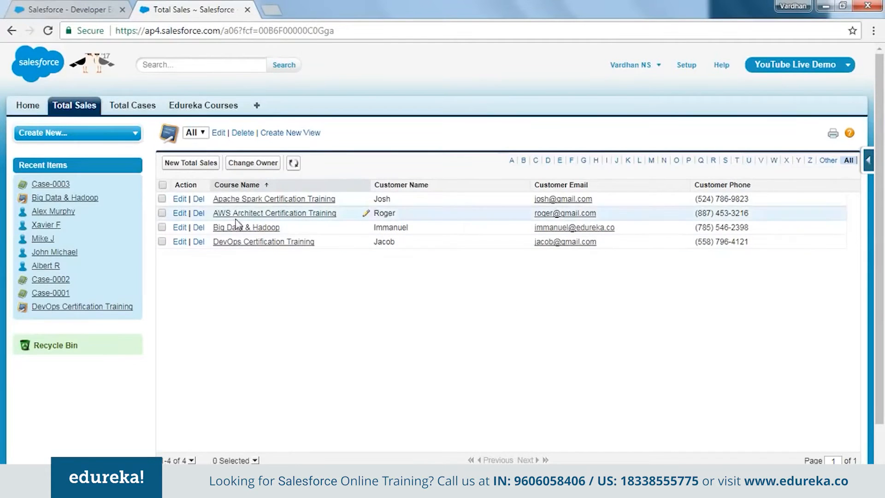
click(124, 106)
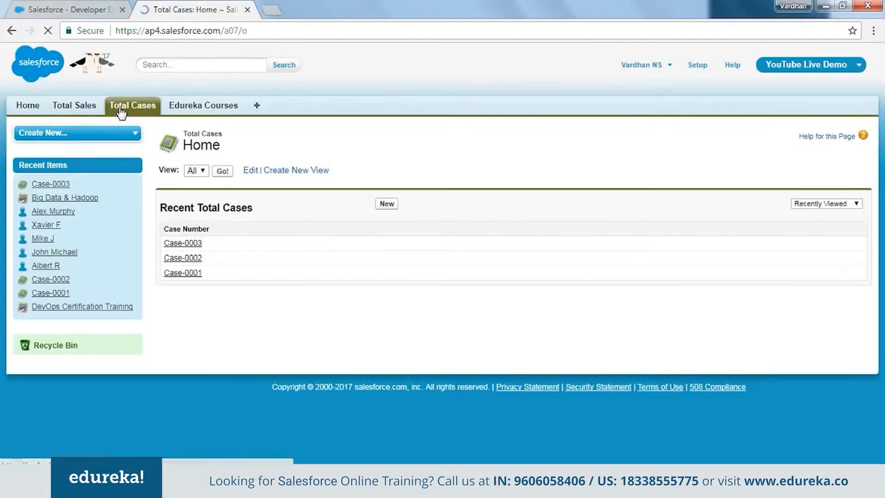
click(223, 172)
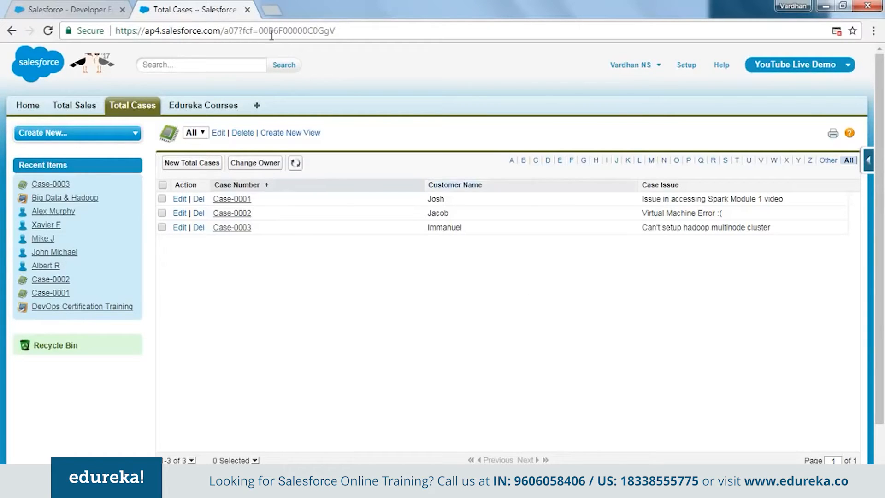
Open Setup and expand the Manage Users section under Administer and the Create section under Build.
click(692, 70)
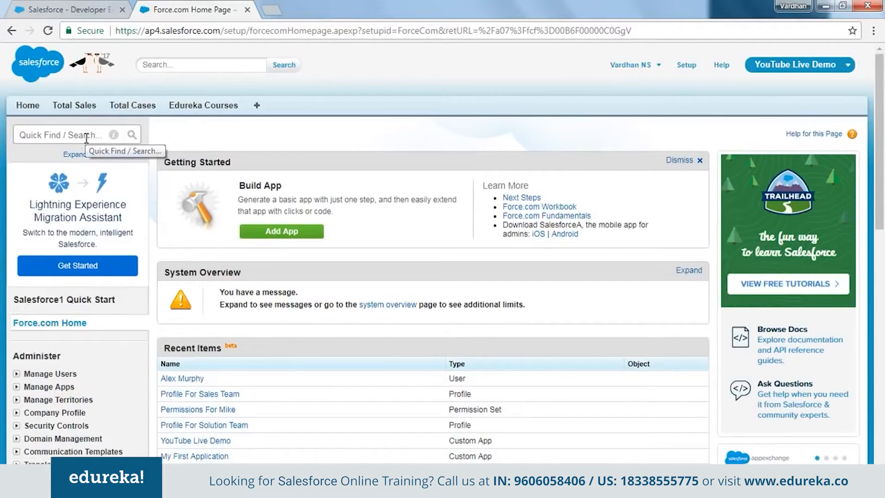
scroll(60, 152, down, 3)
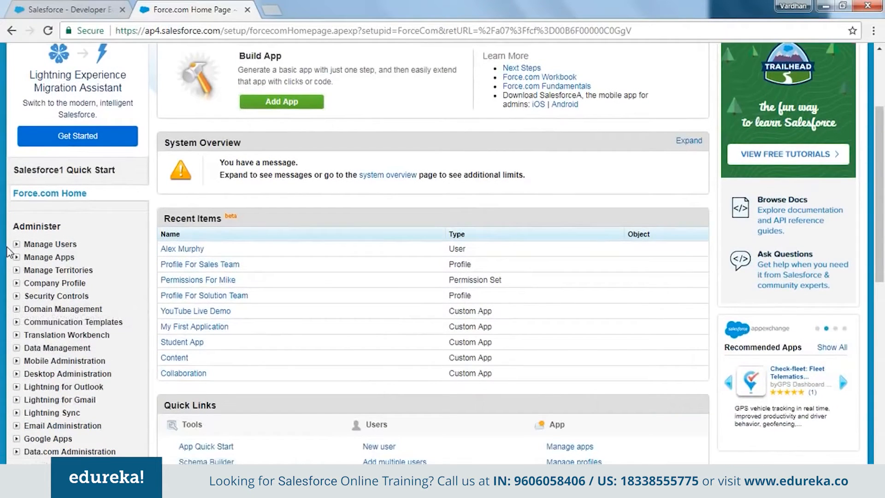
click(16, 247)
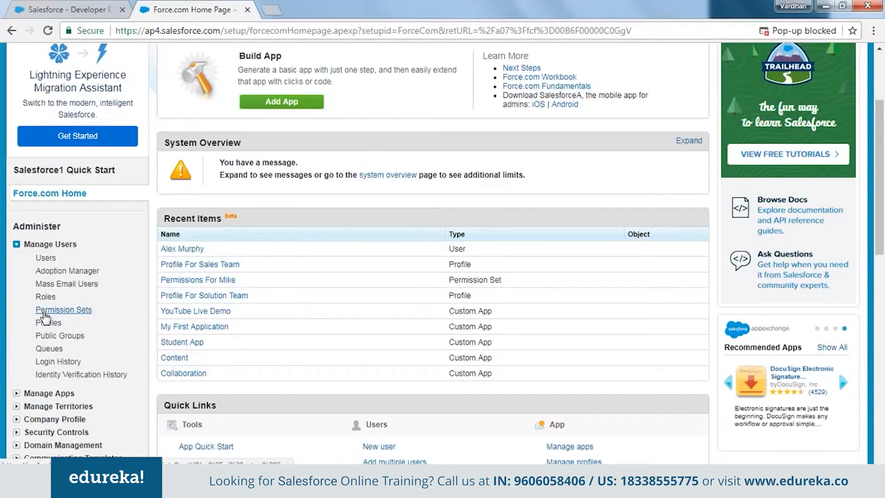
scroll(45, 318, down, 5)
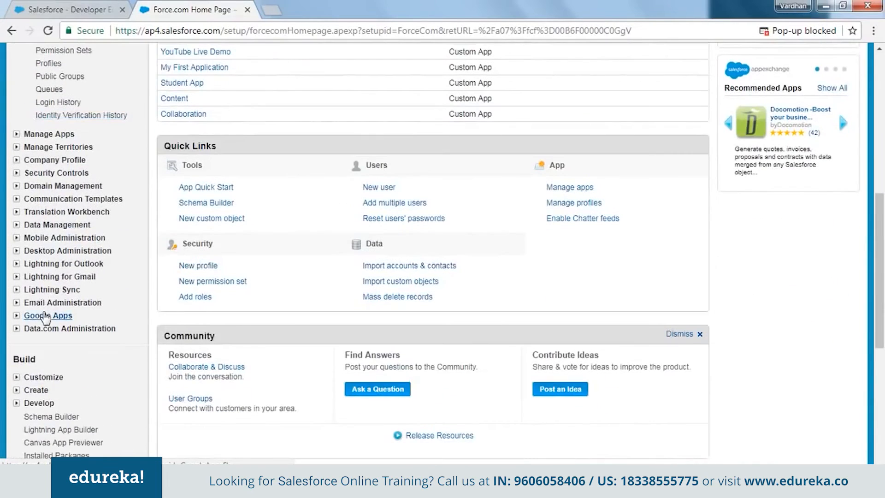
scroll(28, 299, down, 3)
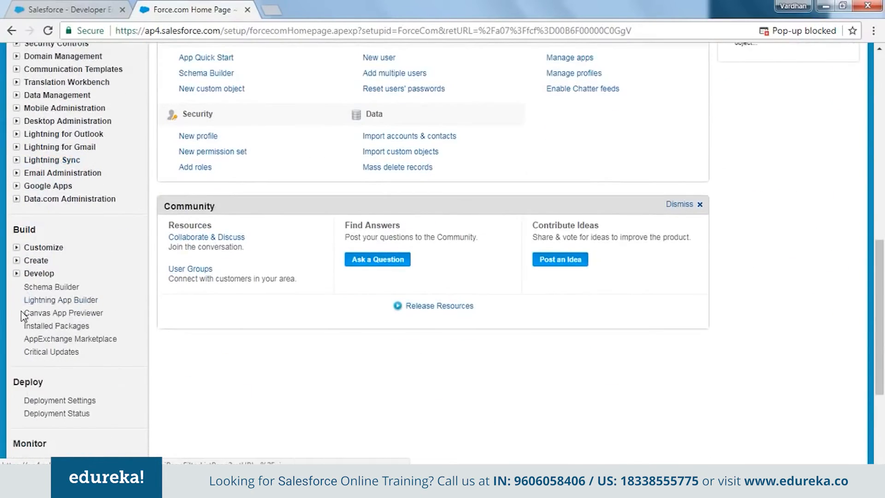
click(17, 261)
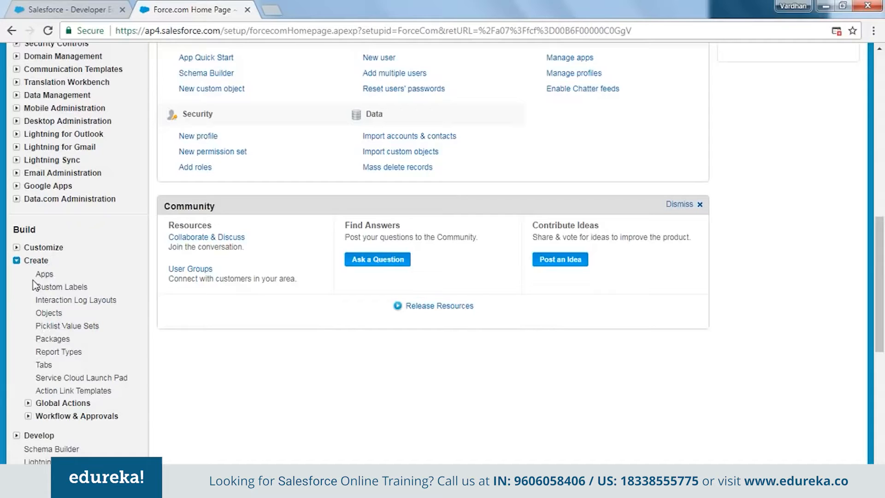
scroll(69, 323, up, 5)
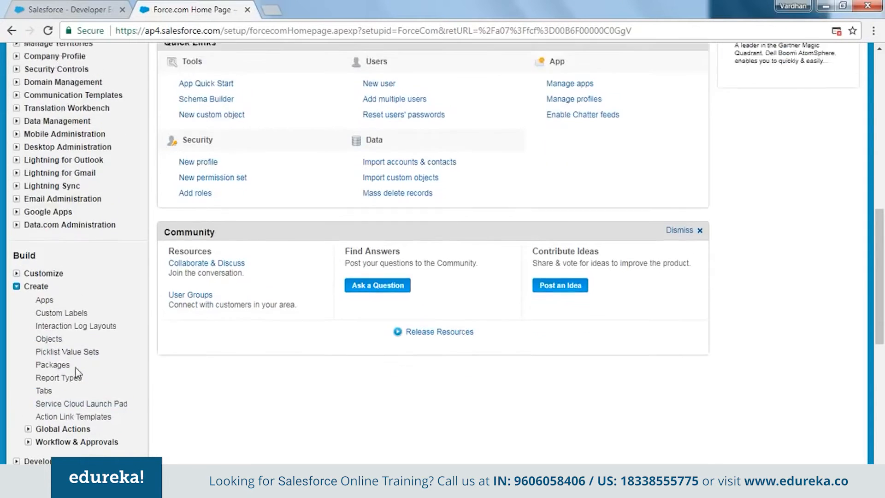
scroll(77, 373, up, 7)
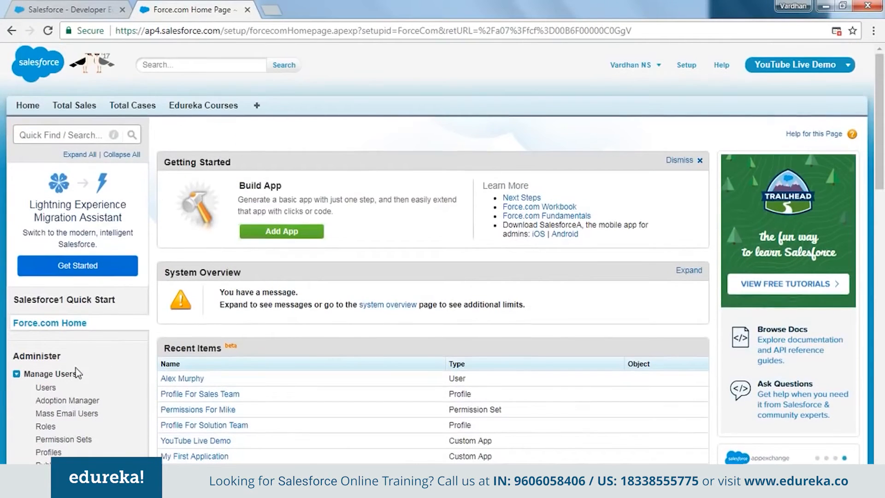
Open the Users page under Manage Users and look through the available list views.
scroll(145, 349, down, 3)
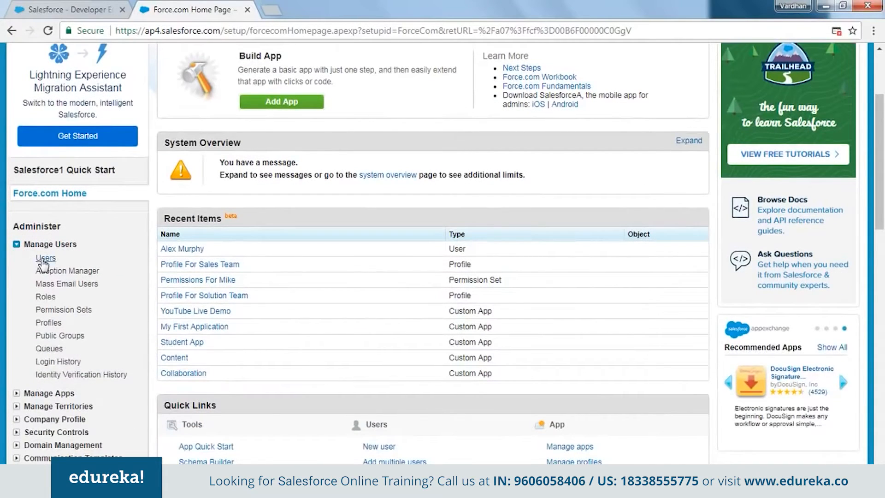
click(42, 259)
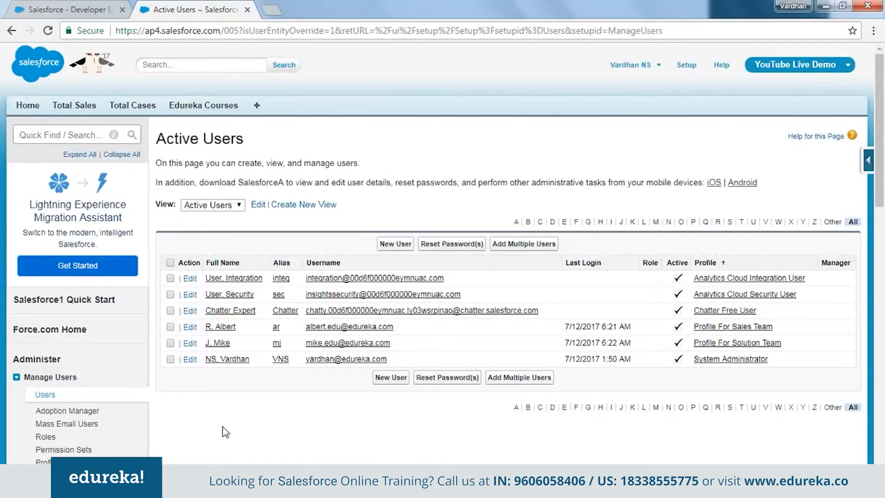
click(213, 204)
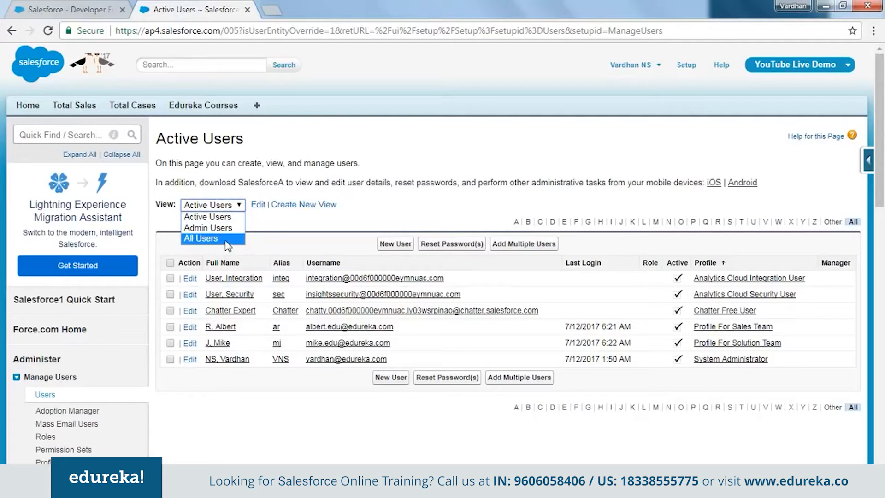
click(277, 232)
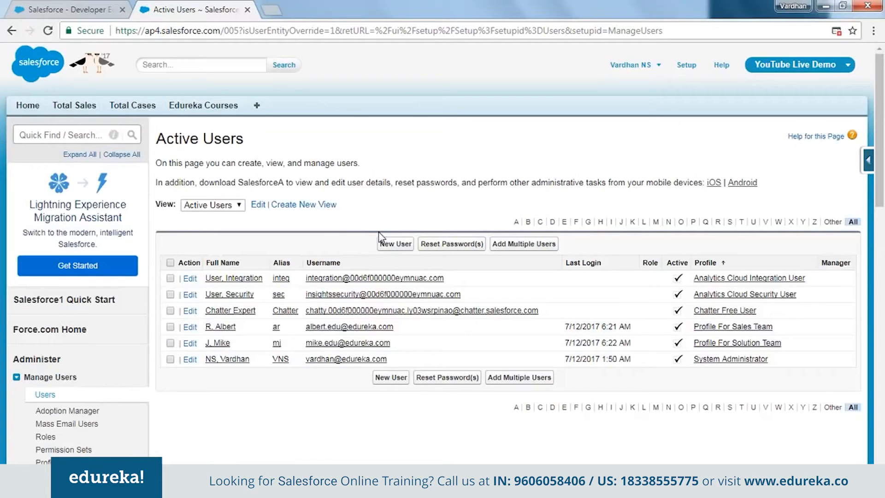
Start a new user and fill in the first and last name, keeping the suggested alias.
click(396, 249)
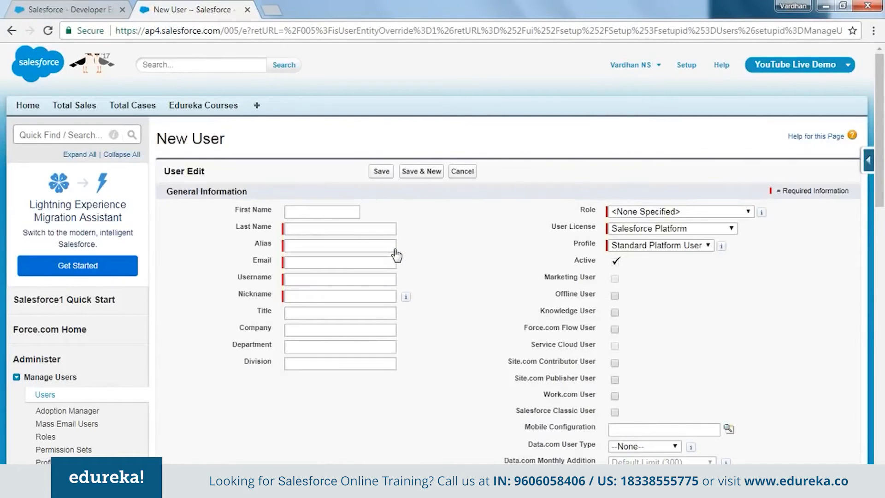
click(338, 212)
text(Richard)
key(Tab)
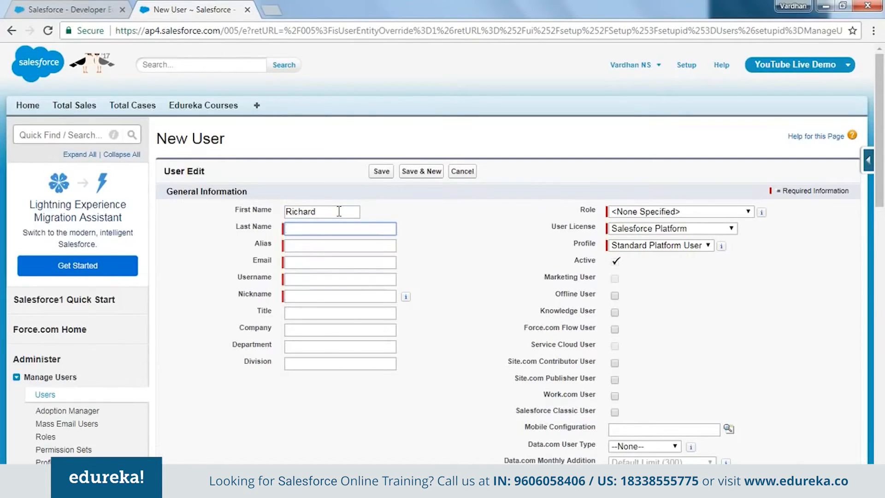
text(S)
key(Tab)
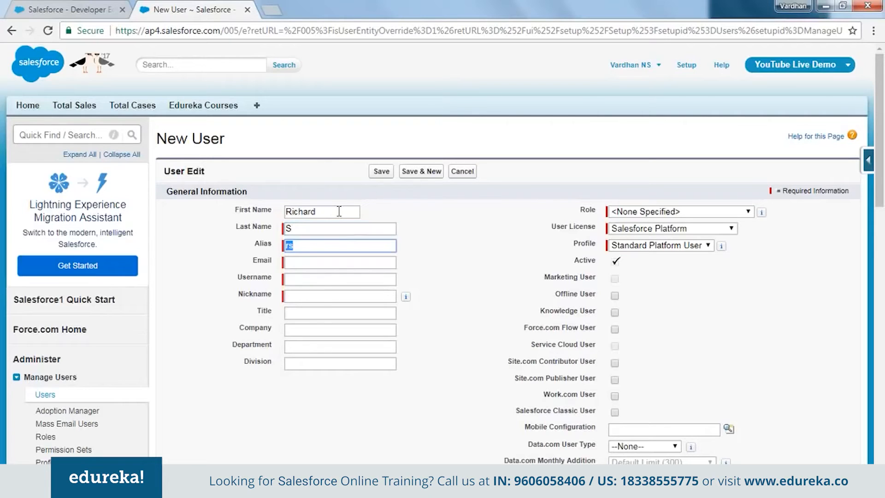
key(Tab)
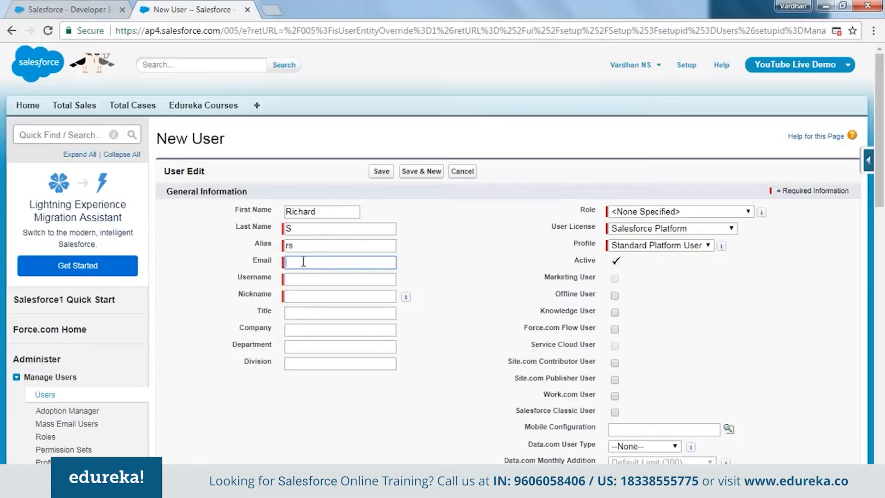
Enter the contact email address for the new user.
click(327, 263)
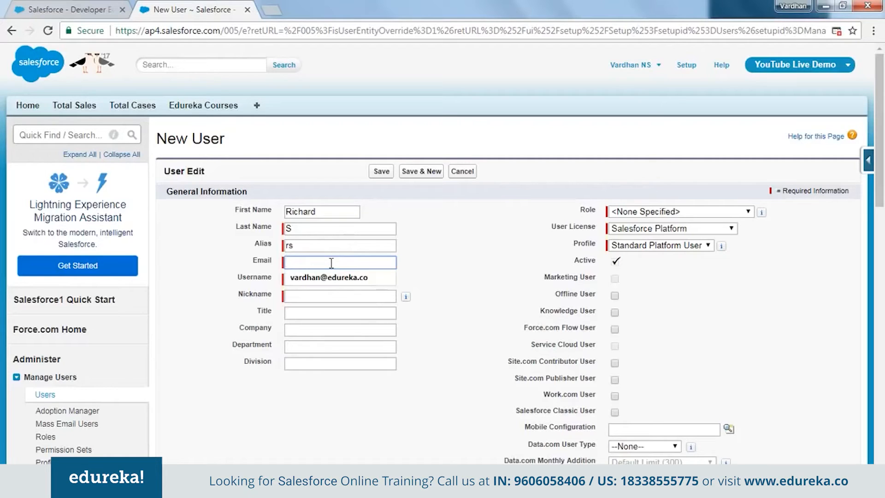
key(Tab)
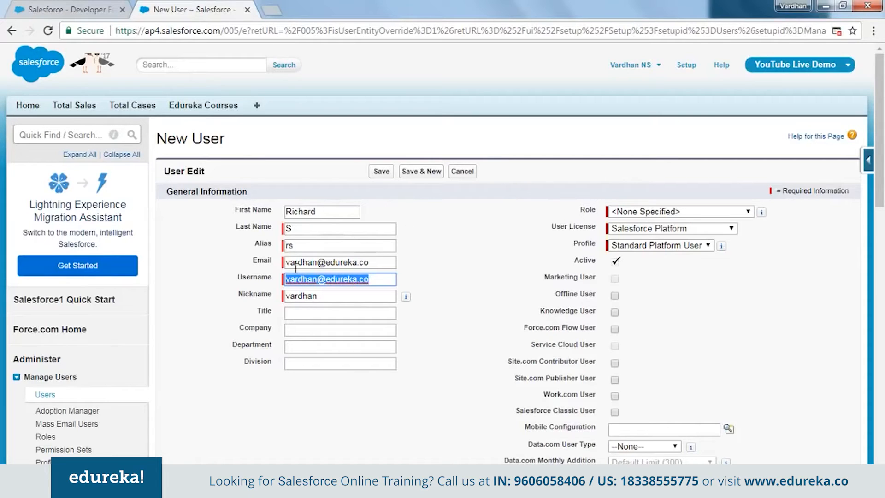
Replace the suggested username with the new user's own username in email format.
drag(288, 263, 288, 284)
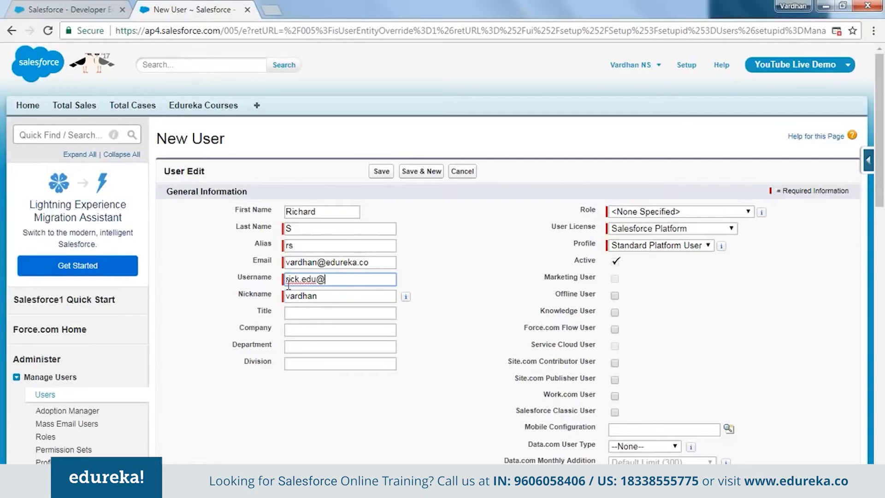
drag(388, 280, 285, 286)
drag(373, 262, 358, 262)
click(422, 282)
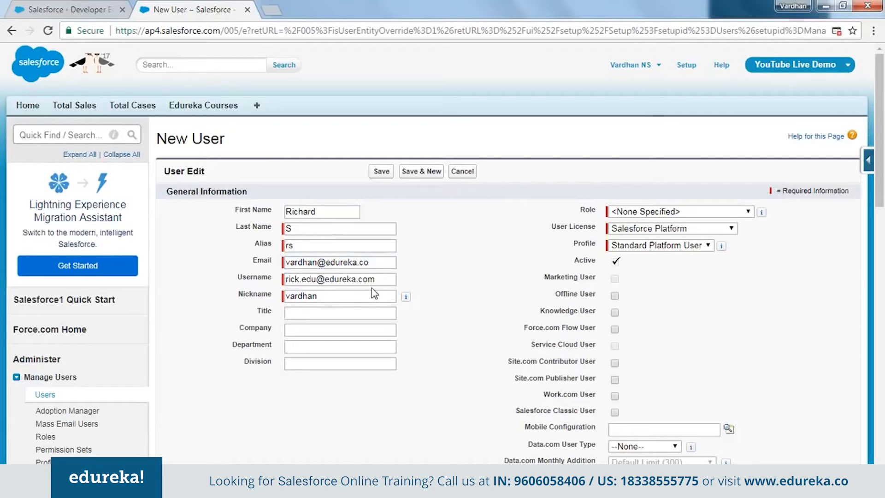
drag(385, 279, 274, 283)
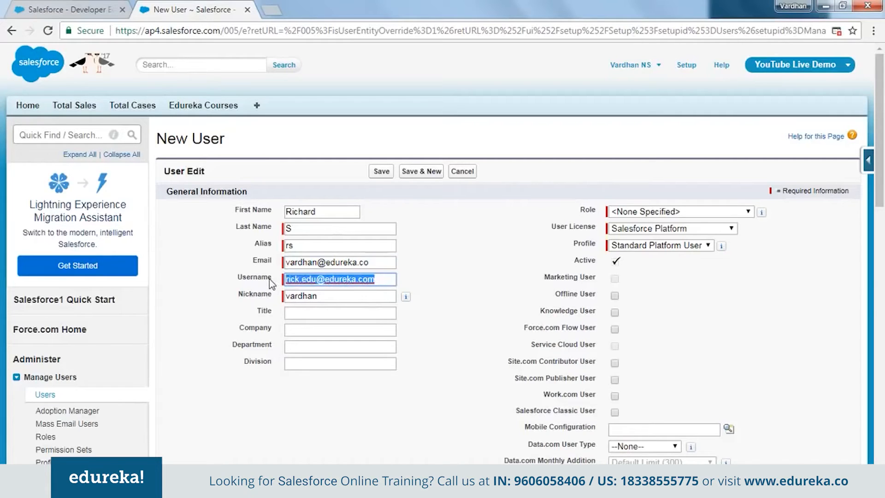
Replace the suggested nickname with the new user's first name.
click(353, 296)
double_click(353, 296)
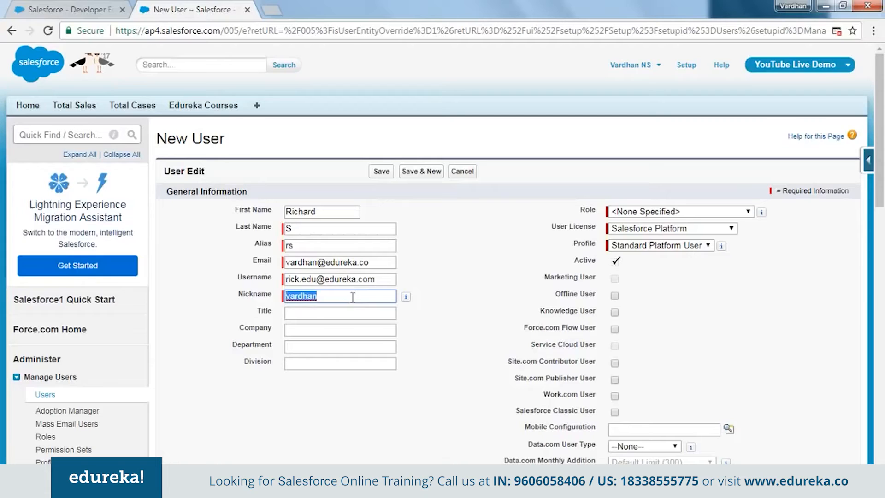
text(Richard)
click(416, 365)
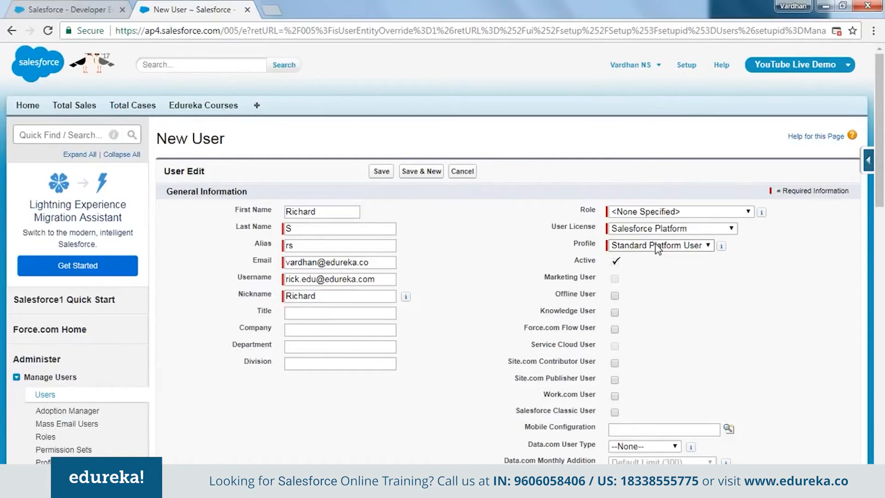
Try the Chatter External user license and check which profiles it offers.
click(646, 229)
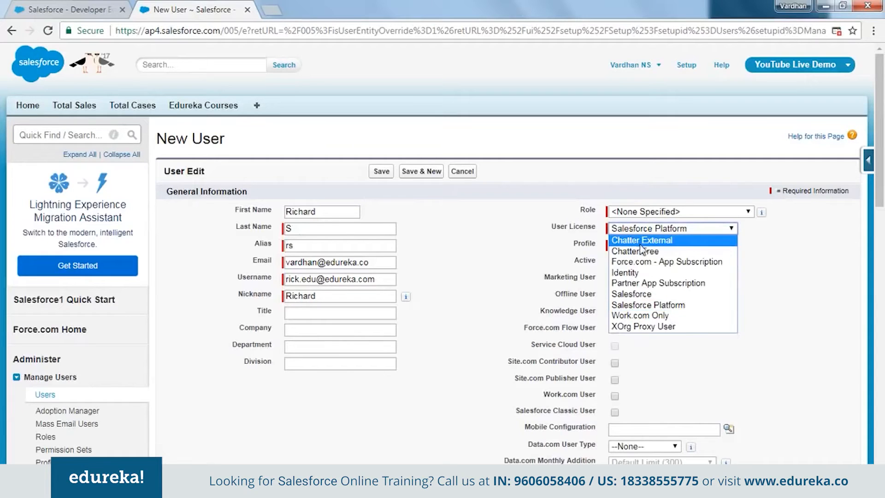
click(639, 242)
click(666, 245)
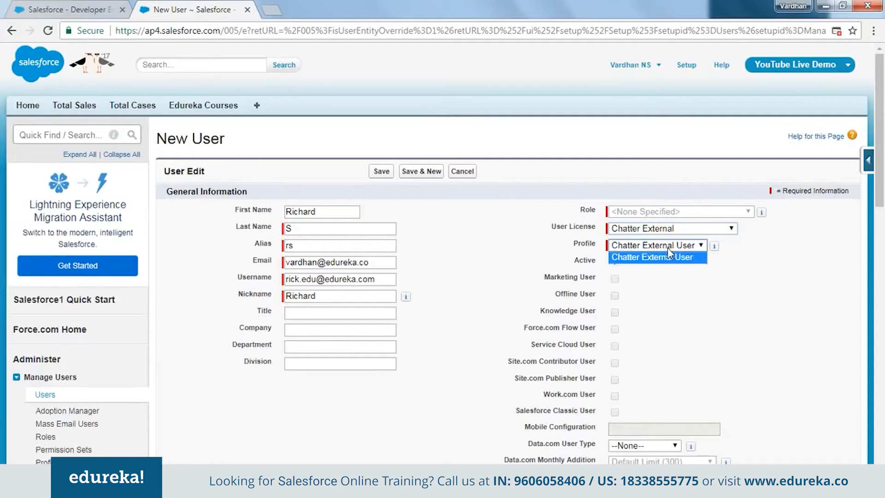
click(670, 267)
Set the new user's User License to Salesforce and the Profile to Standard User.
click(701, 229)
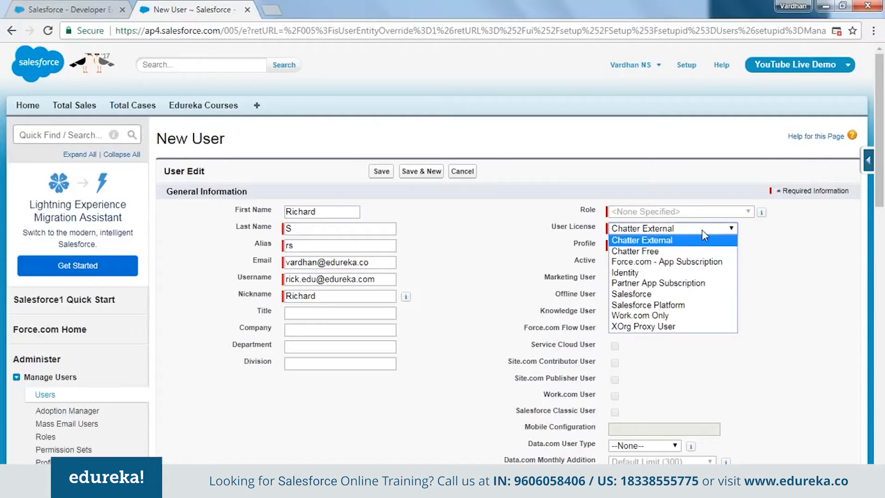
click(677, 295)
click(648, 247)
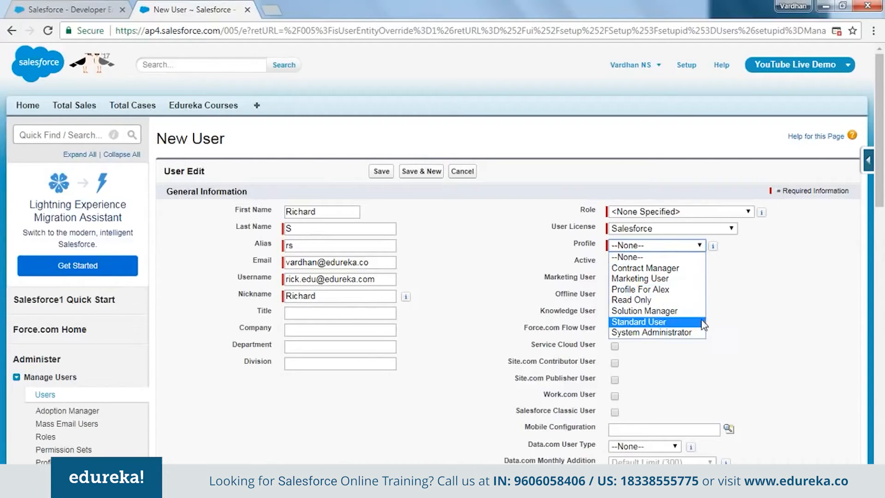
click(689, 321)
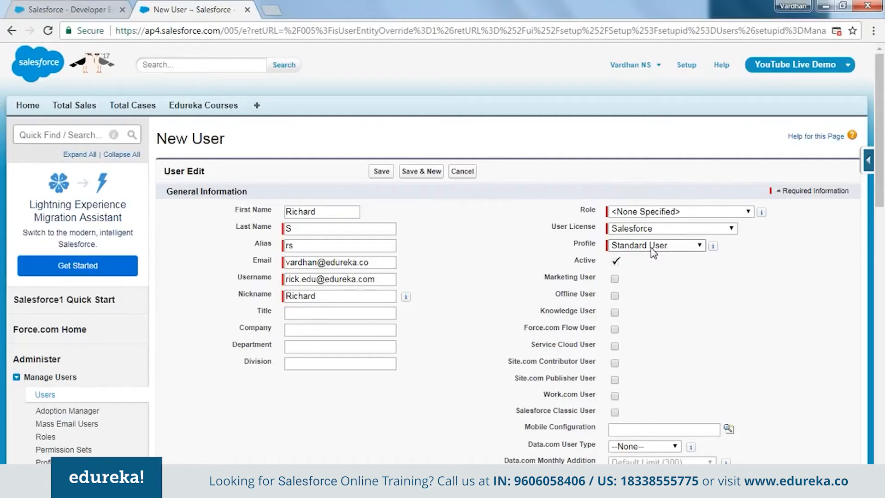
Save the new user record with the option to generate a new password and notify the user immediately enabled.
click(326, 211)
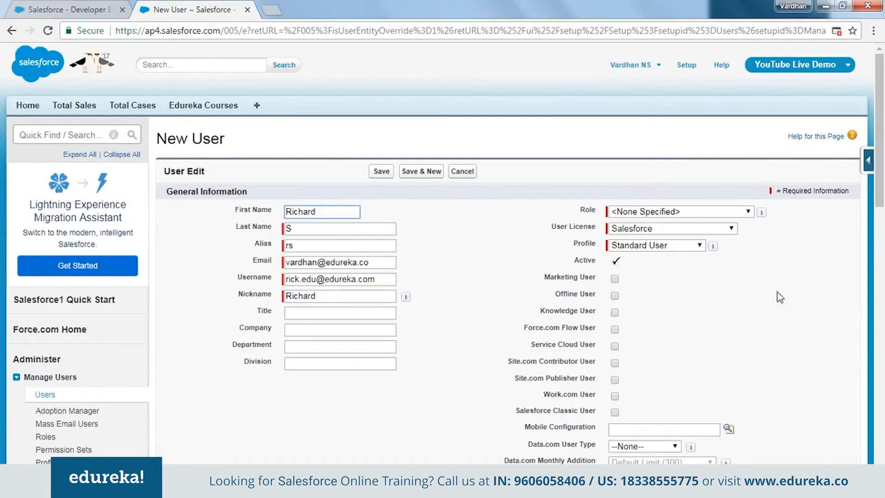
click(693, 274)
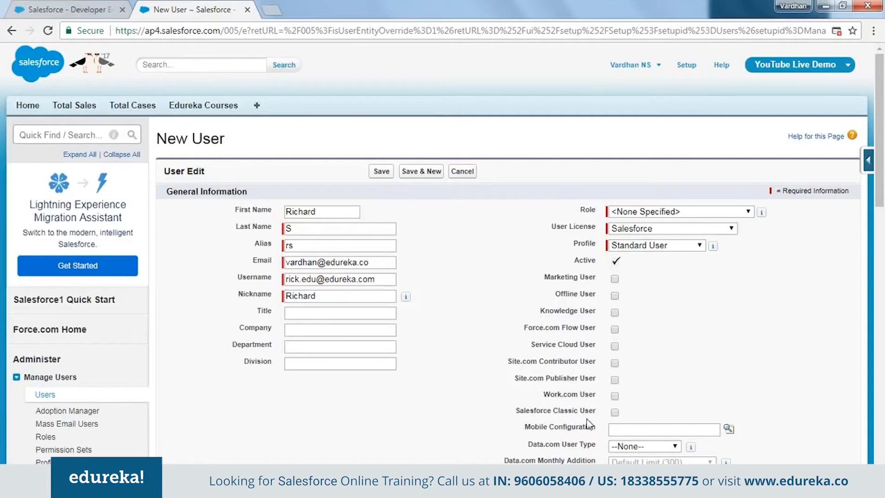
scroll(707, 312, down, 3)
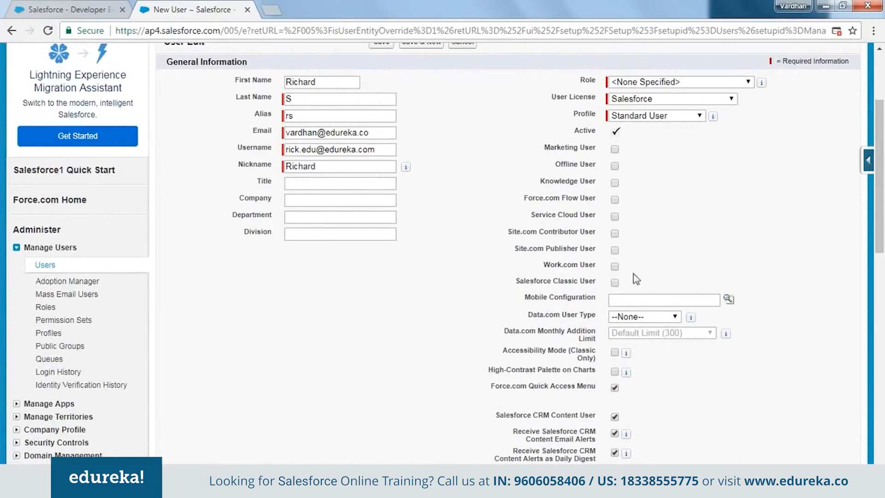
scroll(587, 268, down, 3)
scroll(578, 275, down, 10)
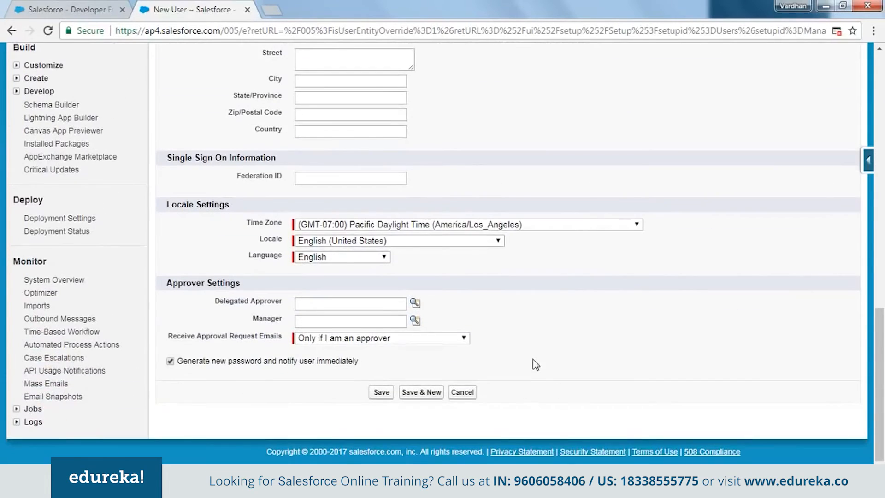
scroll(535, 359, up, 2)
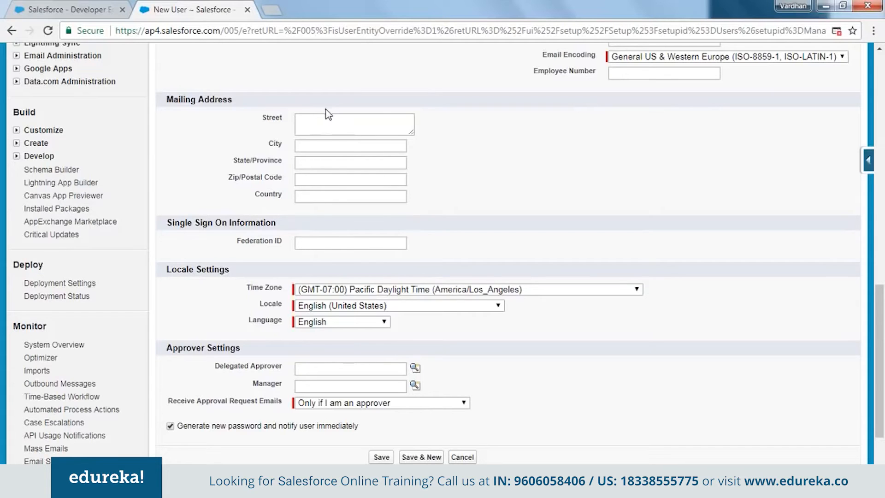
scroll(210, 289, down, 3)
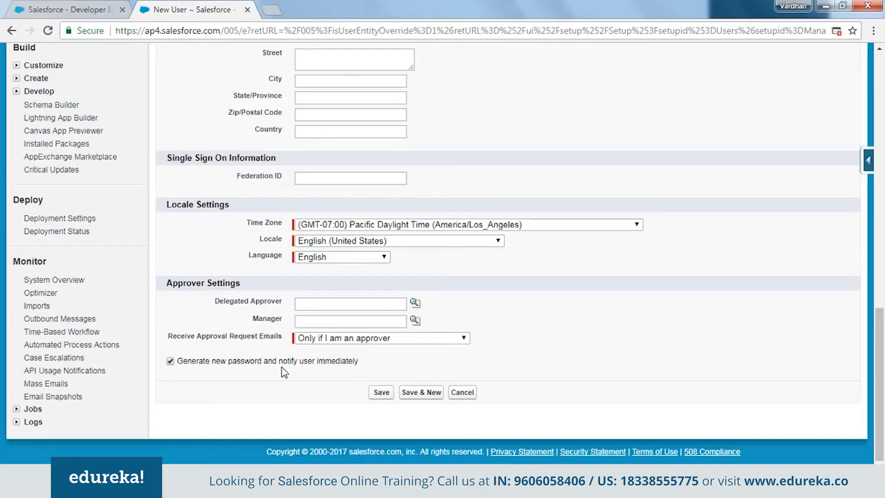
click(381, 392)
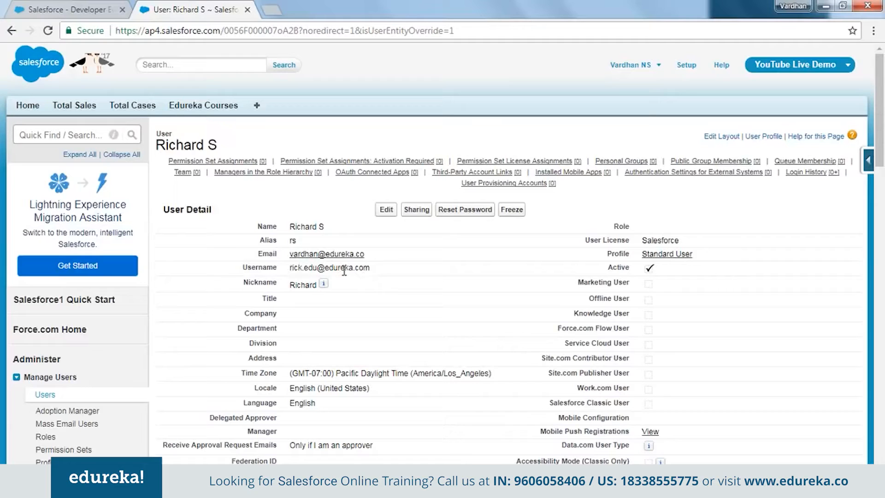
Switch to the Gmail inbox, refresh it and open the Developer Edition login information email for the new user.
click(153, 485)
click(113, 423)
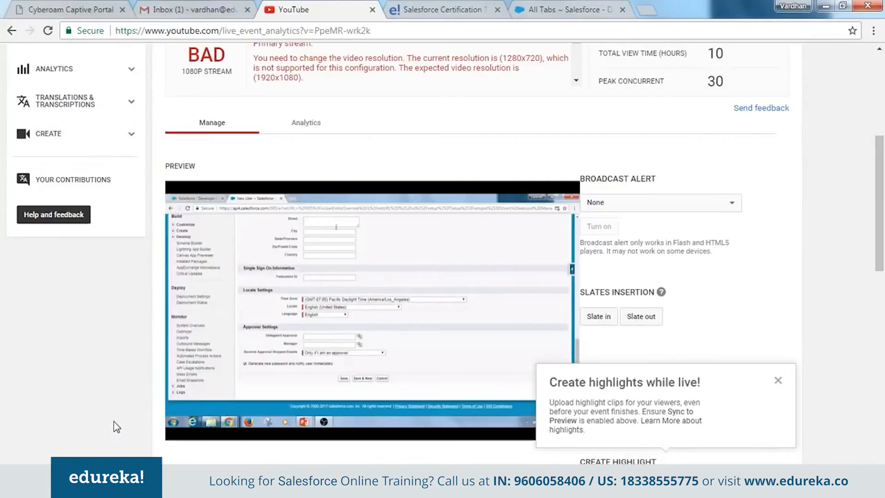
click(190, 11)
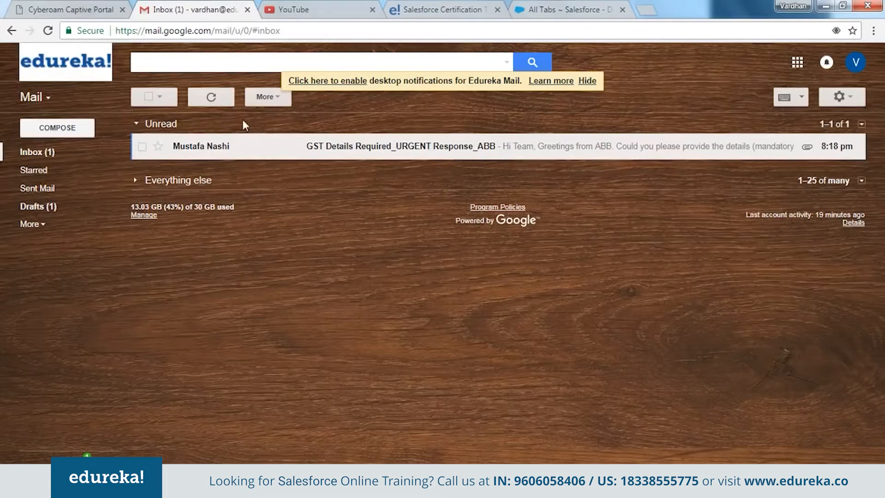
click(211, 97)
click(261, 157)
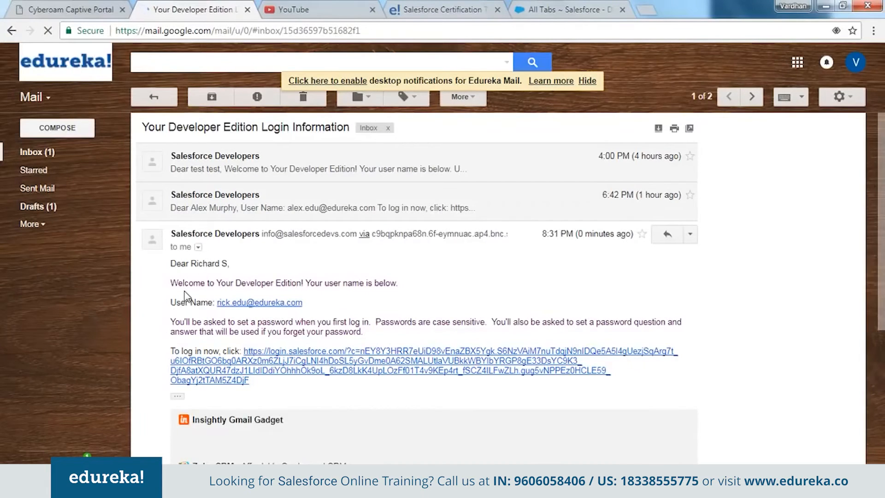
Copy the login link from the email and open it in a new incognito browser window.
drag(189, 284, 342, 291)
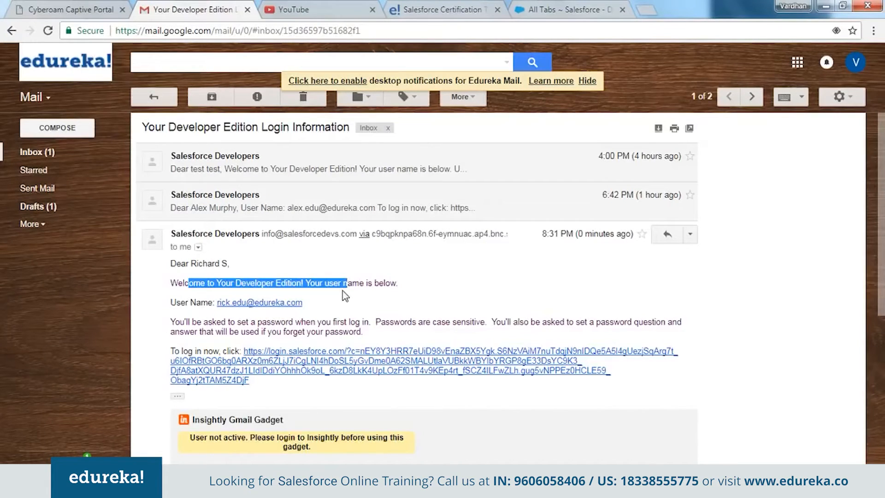
click(190, 318)
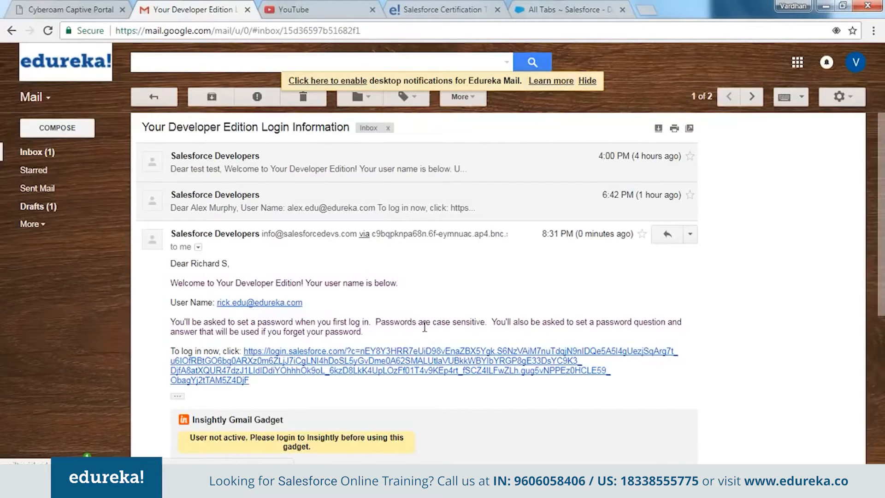
right_click(423, 354)
click(448, 431)
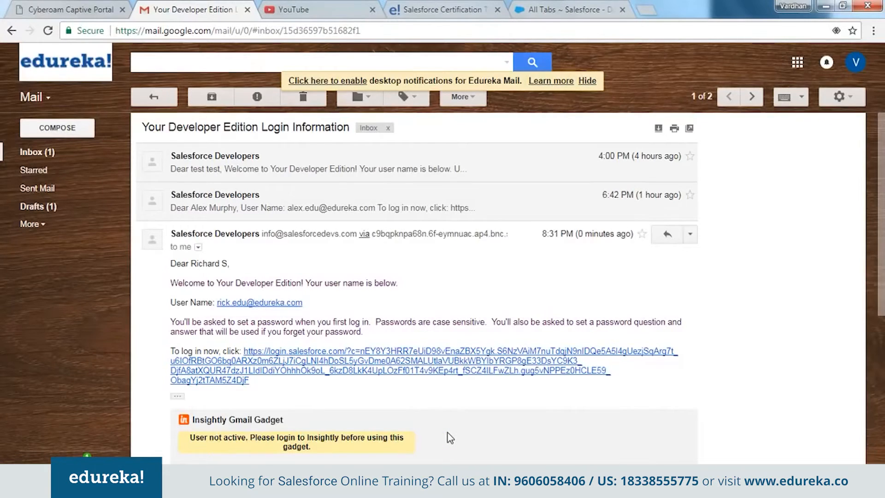
key(ctrl+shift+n)
key(ctrl+v)
key(Return)
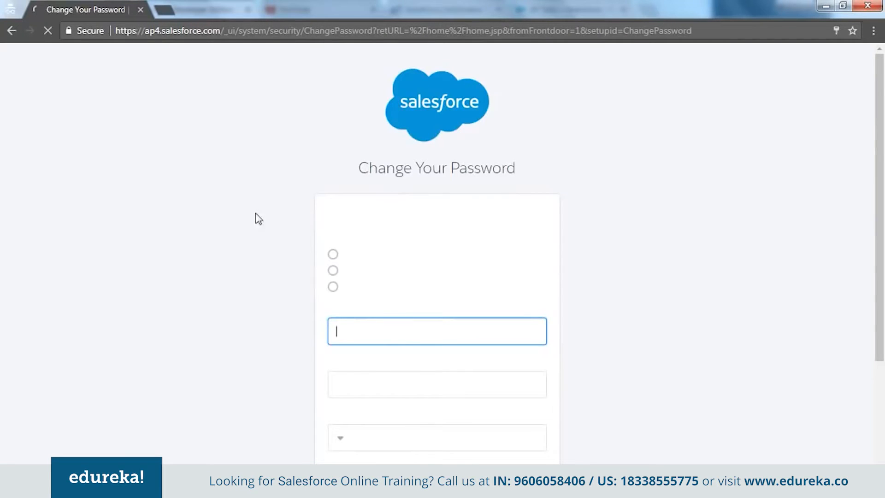
Enter the new account password and repeat it in the confirmation field.
click(407, 338)
text(****)
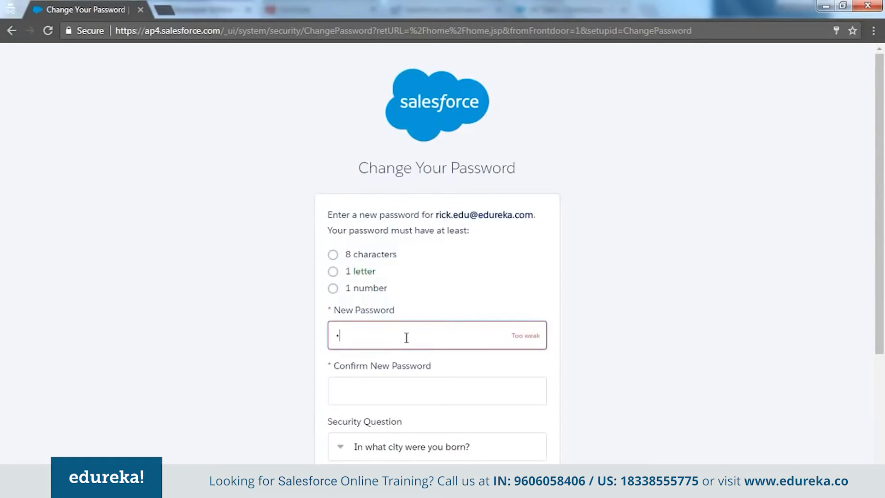
key(Tab)
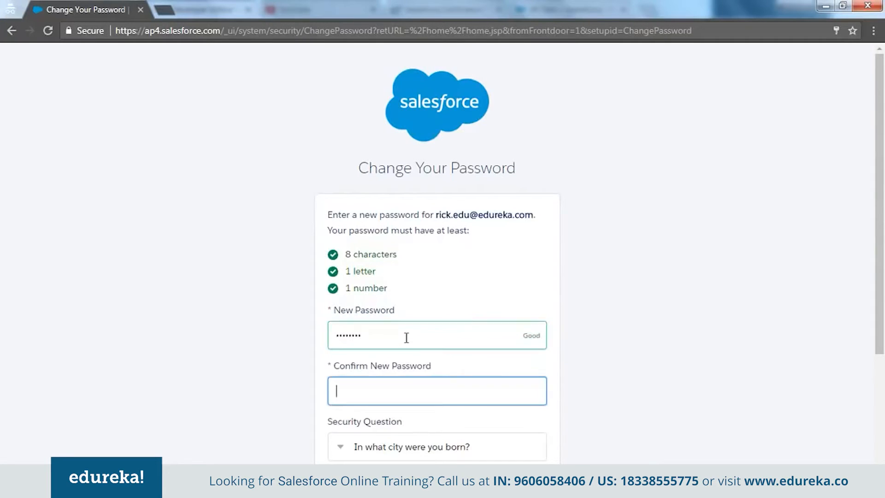
text(******)
click(277, 377)
scroll(277, 377, down, 3)
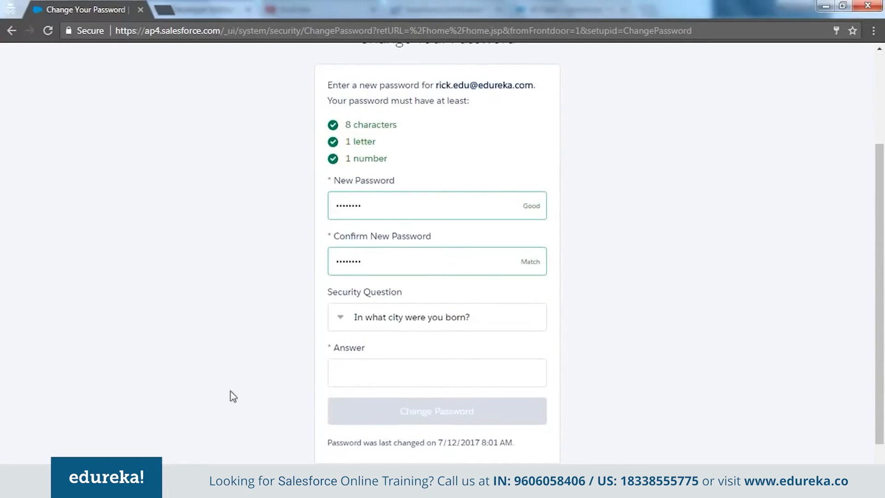
Answer the security question "In what city were you born?" with the birth city and submit the password change.
click(435, 314)
click(435, 313)
click(277, 344)
click(374, 373)
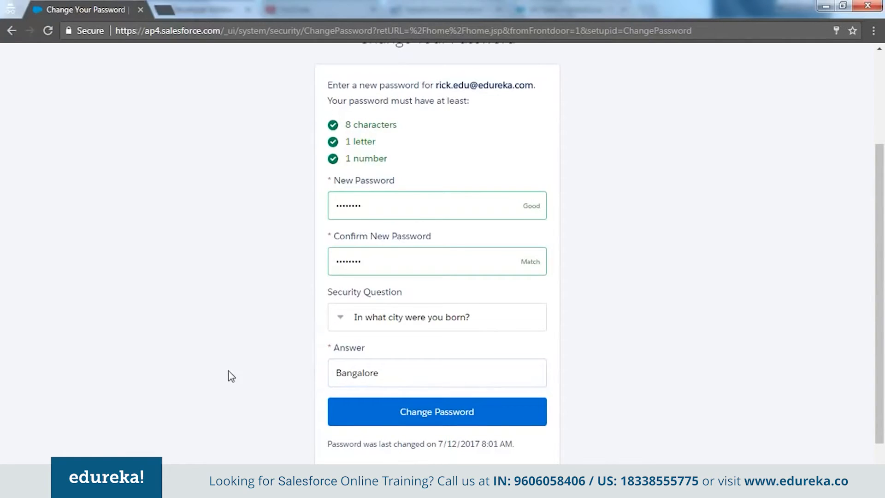
scroll(385, 370, down, 1)
click(415, 386)
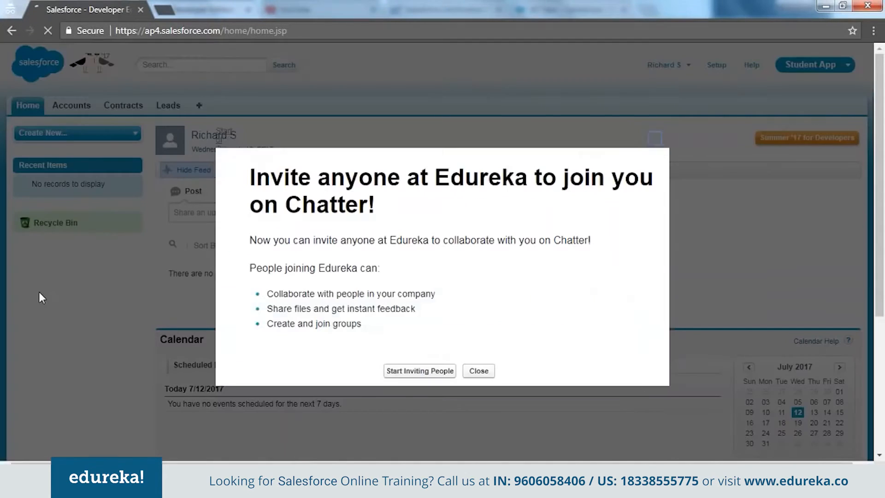
Dismiss the Chatter invitation and switch the new user's session to the YouTube Live Demo app.
click(655, 139)
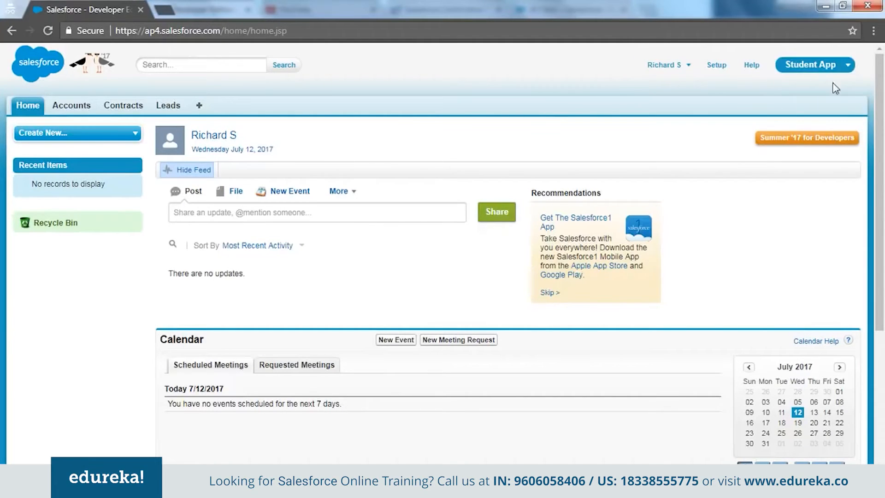
click(846, 66)
click(817, 208)
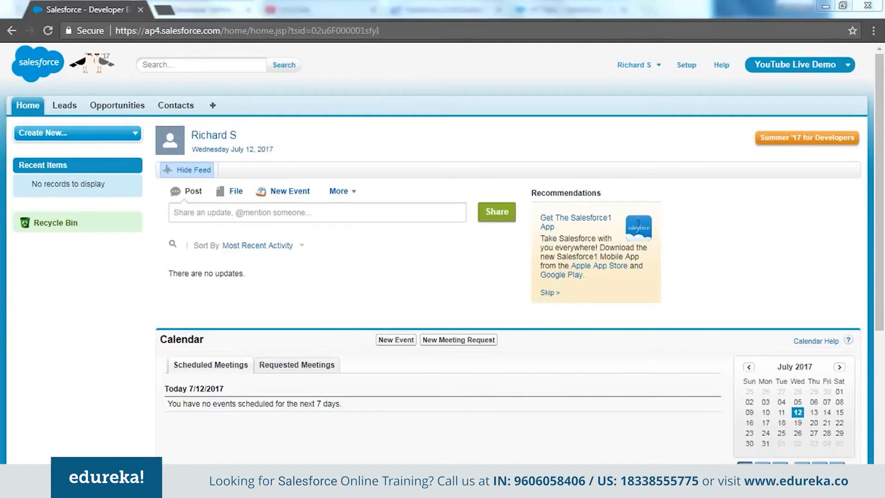
Return to the administrator's browser window and check the profile assigned on the new user's detail page.
click(200, 425)
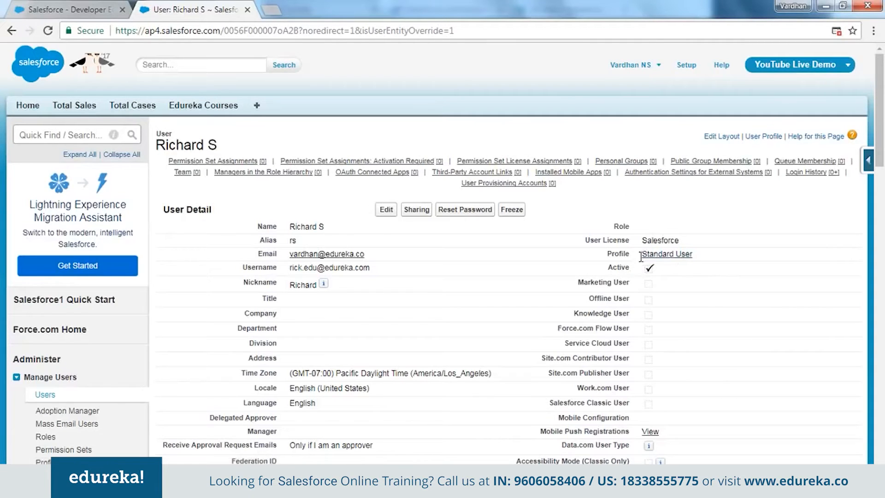
drag(640, 257, 694, 254)
click(428, 259)
scroll(229, 267, down, 1)
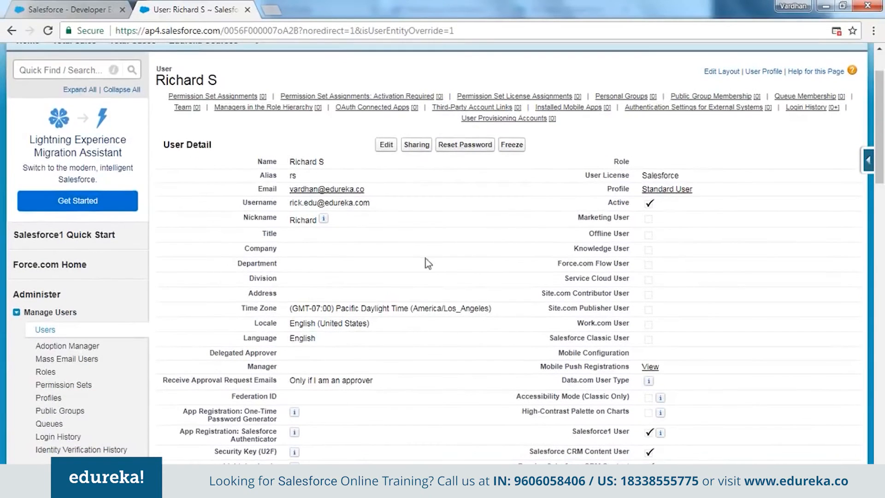
Open the Profiles list under Manage Users and locate the Standard User profile on page 2.
click(47, 398)
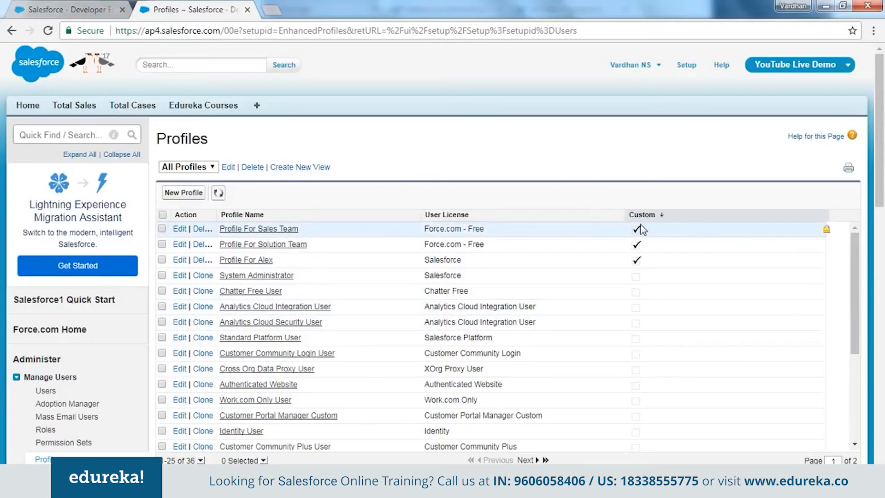
scroll(590, 323, down, 4)
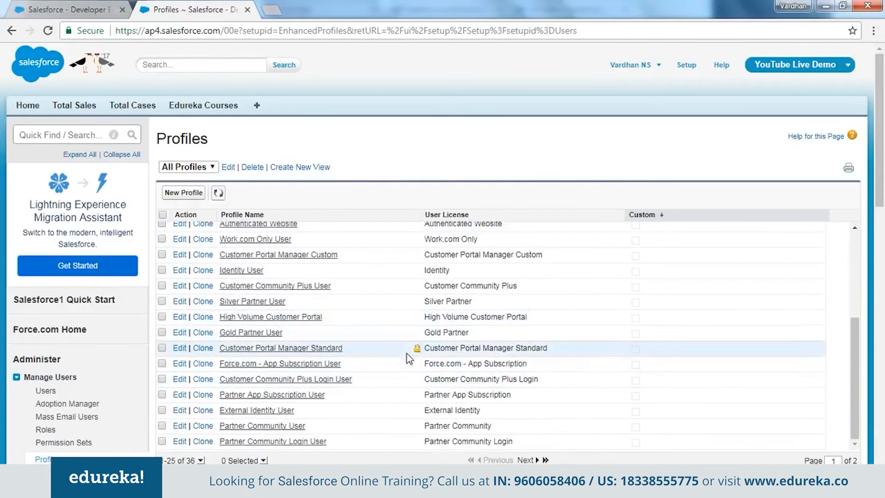
scroll(549, 307, up, 4)
scroll(415, 276, down, 4)
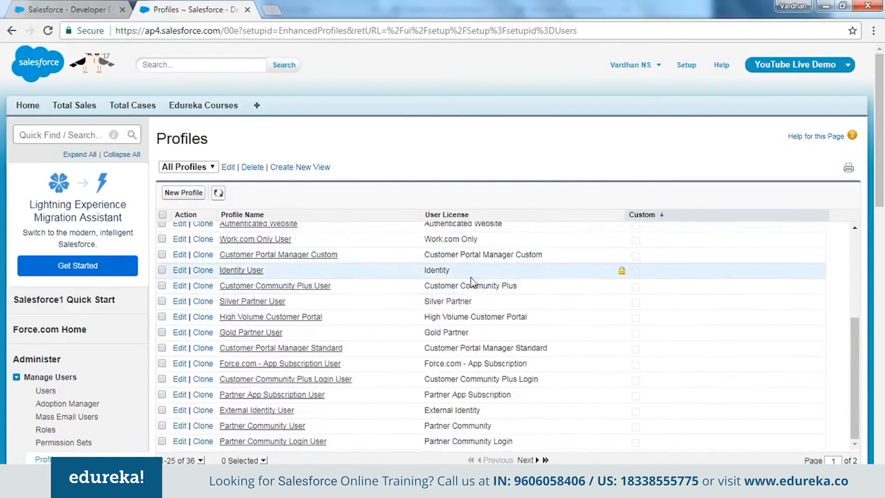
scroll(344, 351, down, 3)
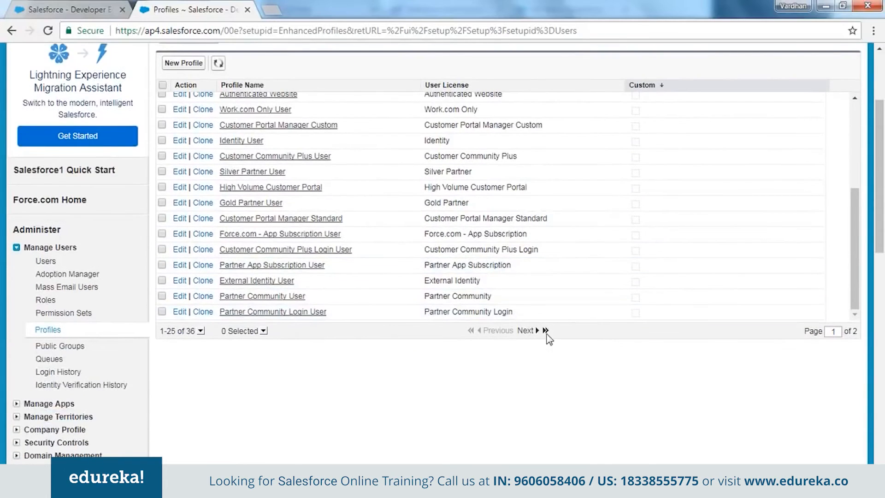
click(536, 332)
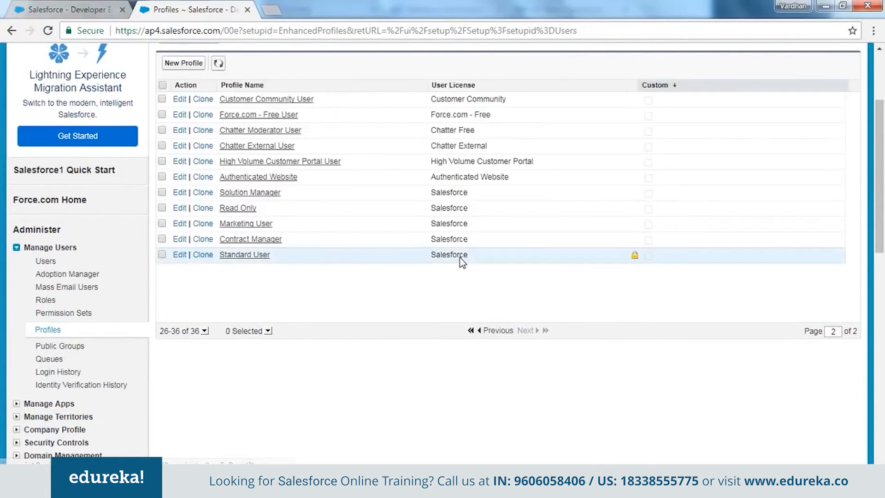
drag(273, 257, 220, 257)
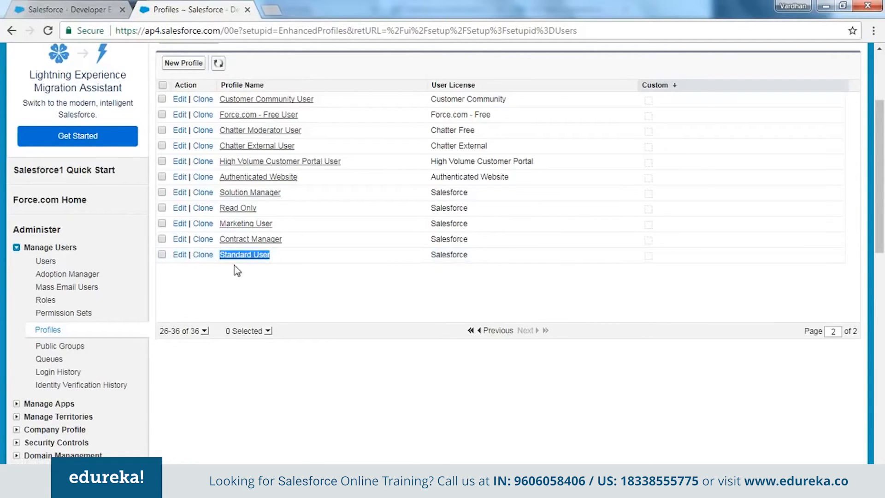
Clone the Standard User profile, naming the copy "Profile For" plus the new user's first name, and save it.
click(202, 255)
click(328, 242)
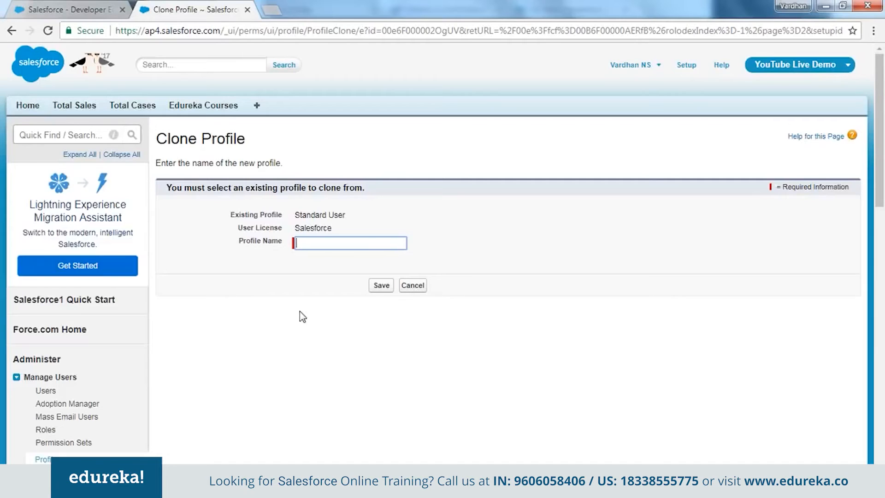
text(Profile )
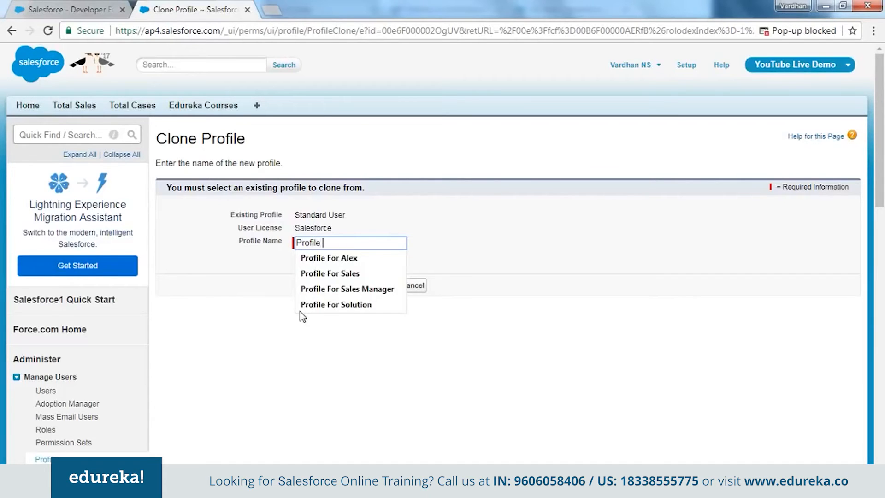
text(For Ric)
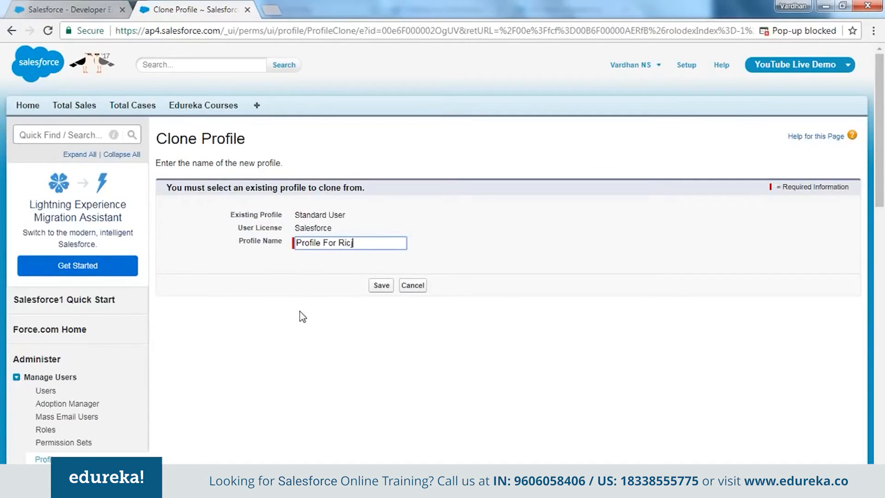
text(hard)
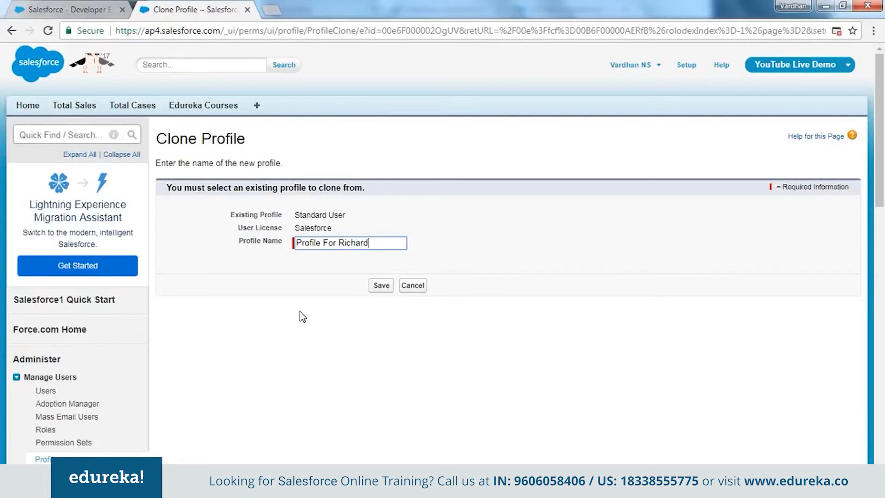
click(382, 289)
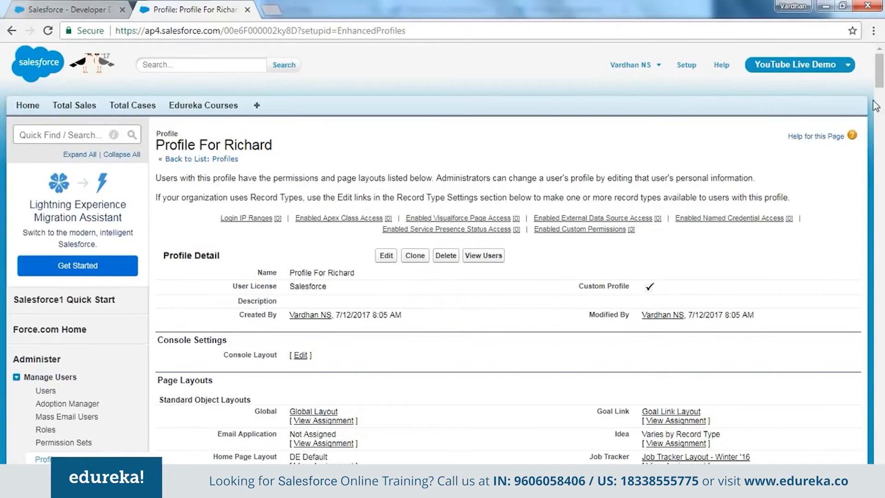
Examine the Standard Object Permissions section of the cloned profile.
drag(879, 74, 876, 377)
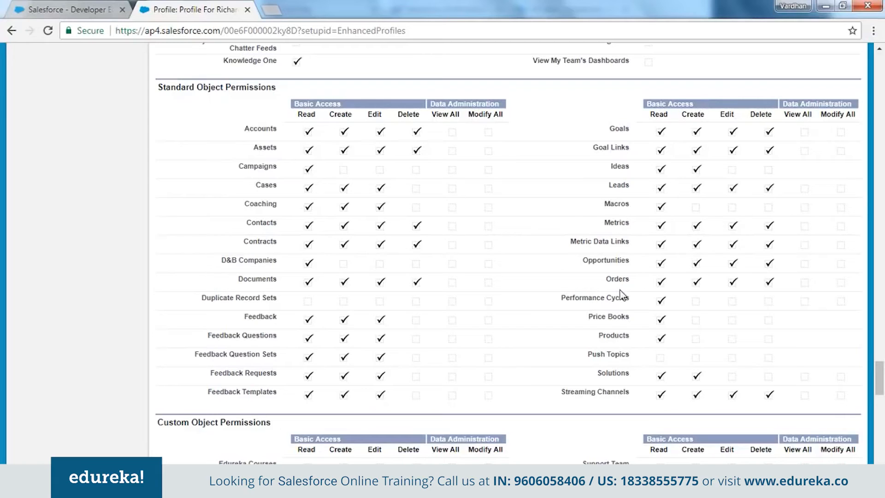
Review the cloned profile's Custom Object Permissions and compare them with the tabs available in the new user's browser window.
scroll(310, 178, down, 4)
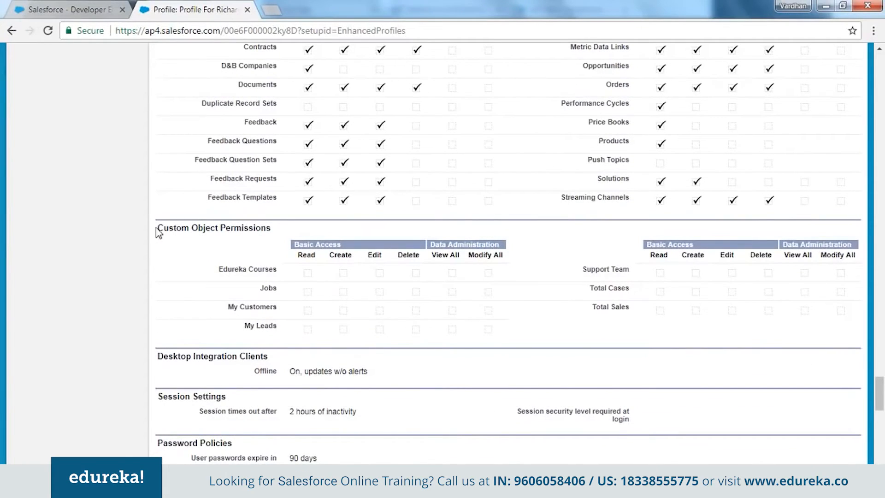
drag(156, 229, 271, 232)
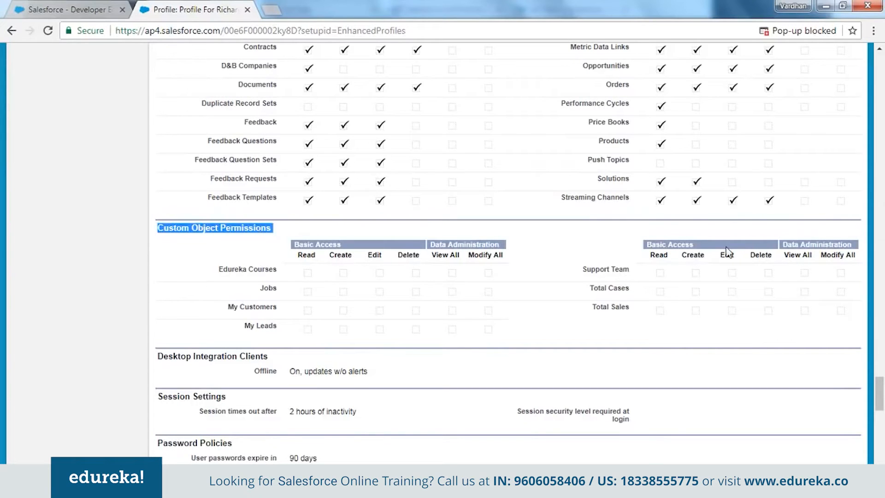
click(116, 282)
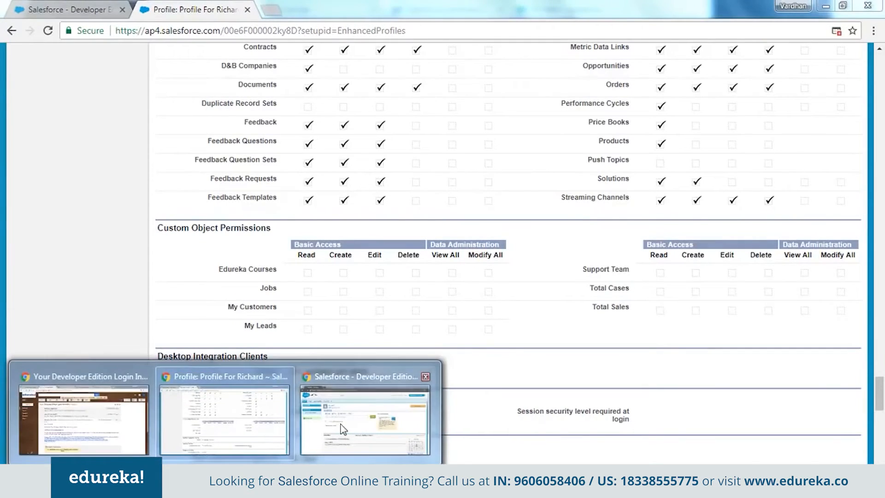
click(340, 425)
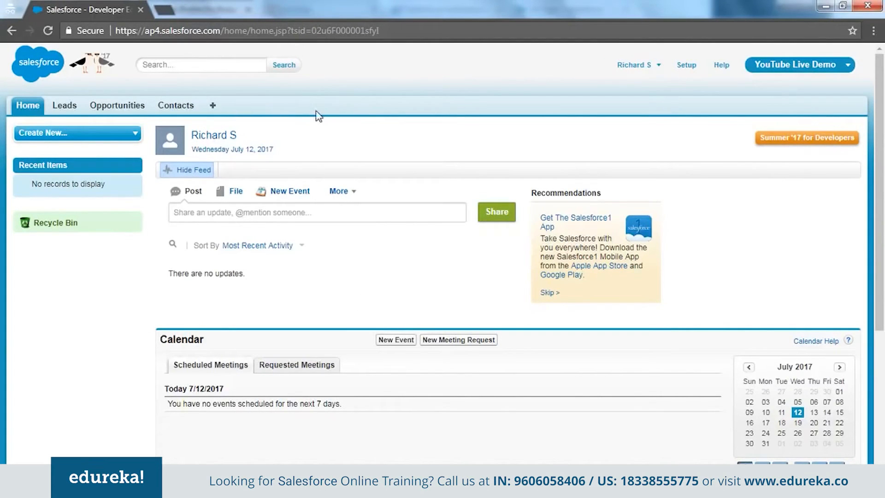
key(alt+Tab)
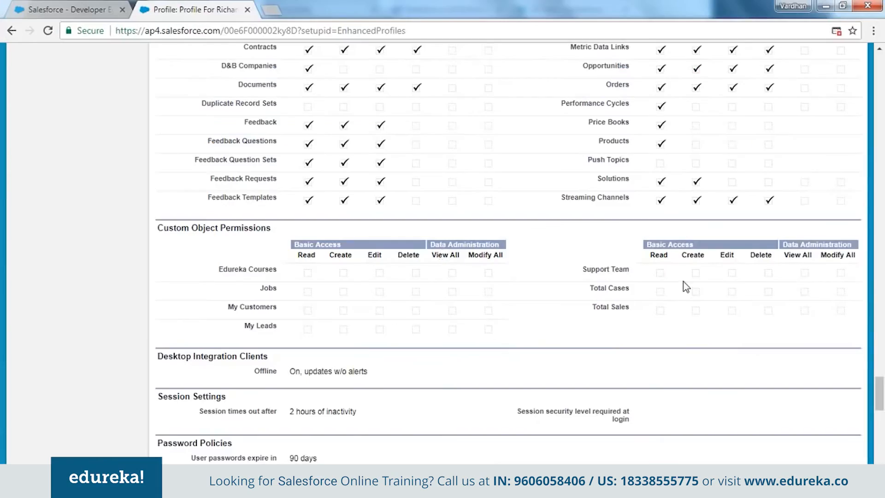
Open the cloned custom profile for editing.
scroll(678, 291, up, 10)
scroll(671, 301, up, 20)
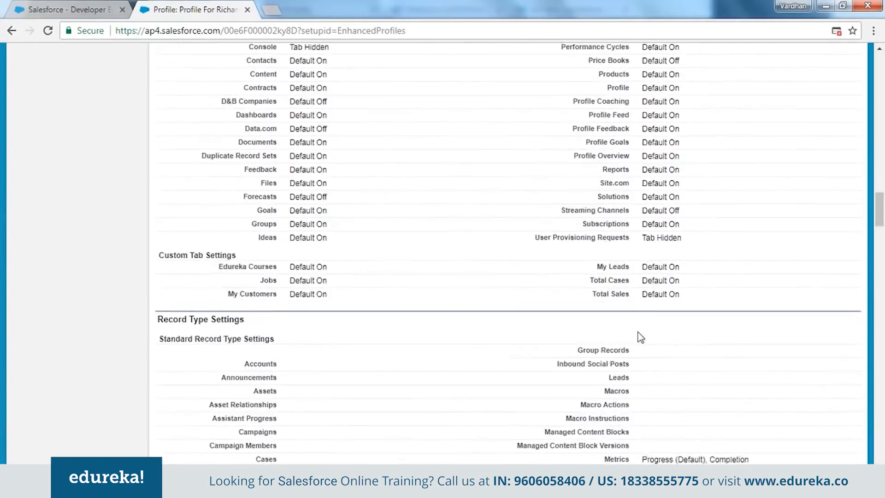
scroll(555, 376, up, 15)
click(387, 257)
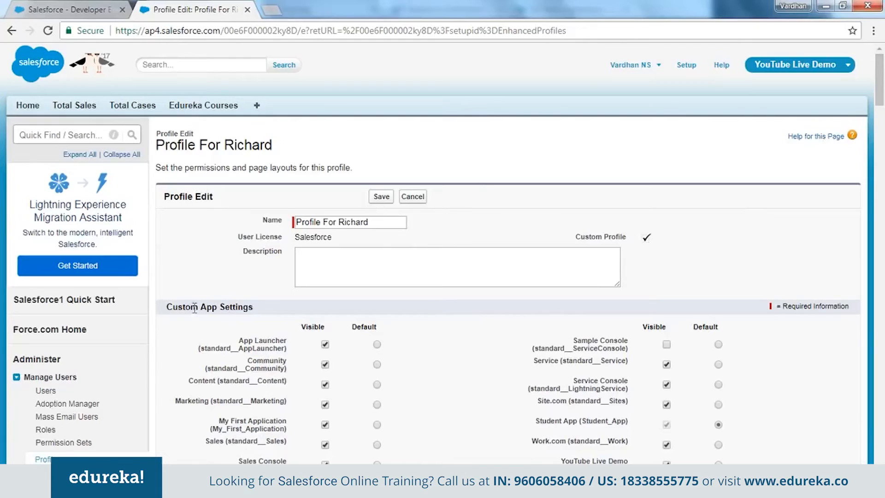
Grant all basic access plus View All and Modify All on the Total Cases, Total Sales and Edureka Courses custom objects.
scroll(371, 304, down, 2)
scroll(371, 303, down, 15)
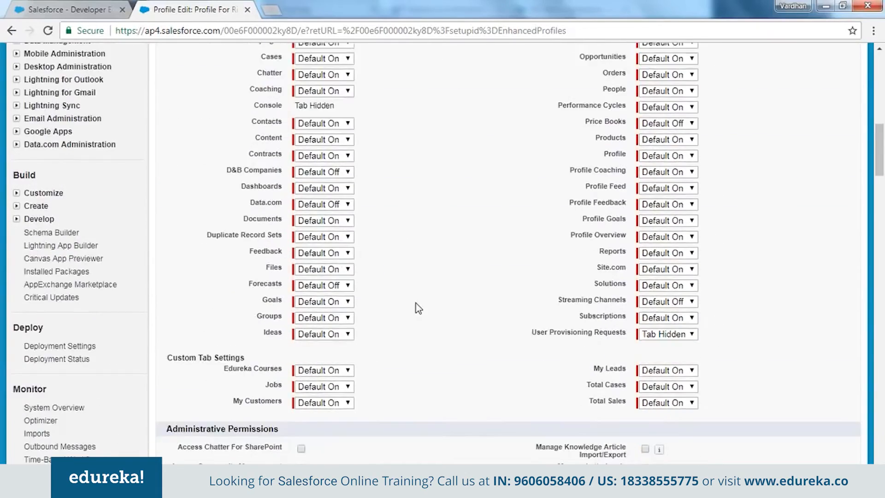
scroll(419, 292, down, 15)
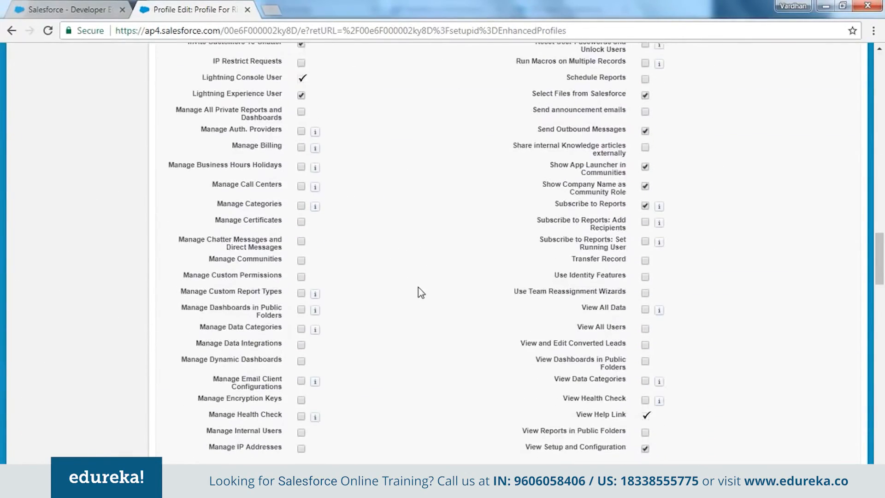
scroll(383, 257, down, 15)
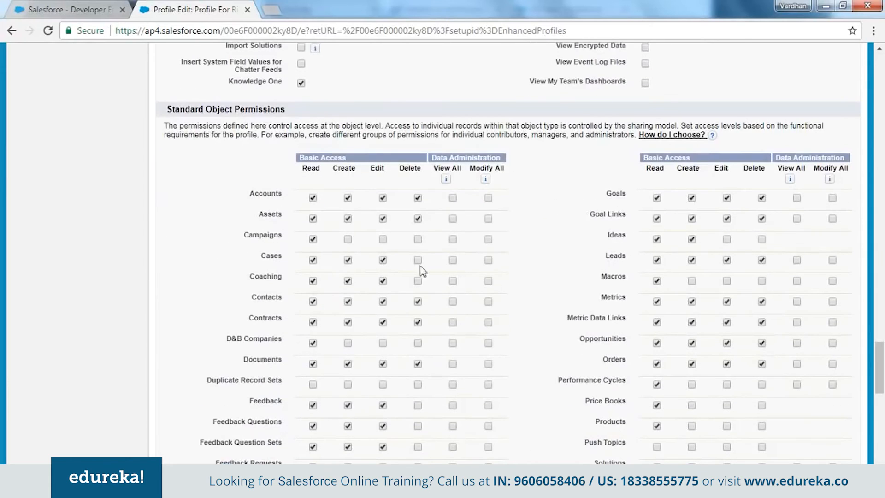
scroll(547, 269, down, 7)
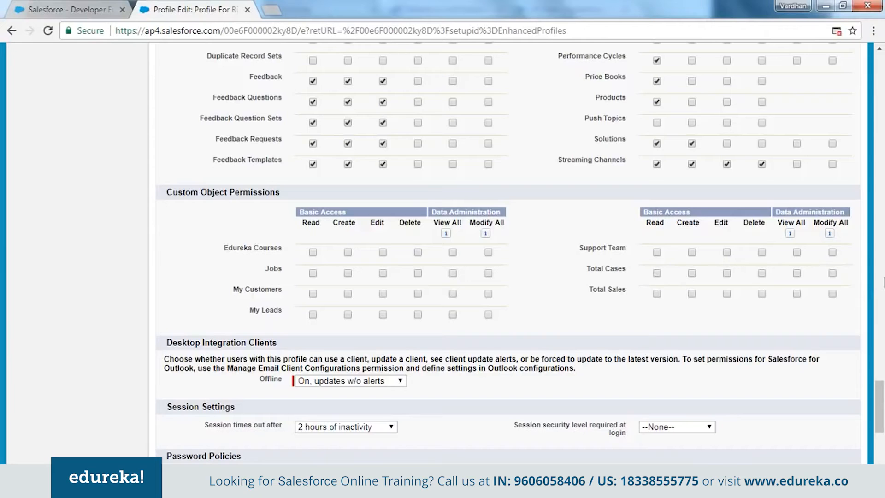
click(833, 273)
click(692, 273)
click(833, 294)
click(692, 293)
click(348, 253)
Review the session timeout choices and password policies, keeping 2 hours of inactivity, and save the profile.
scroll(541, 255, down, 4)
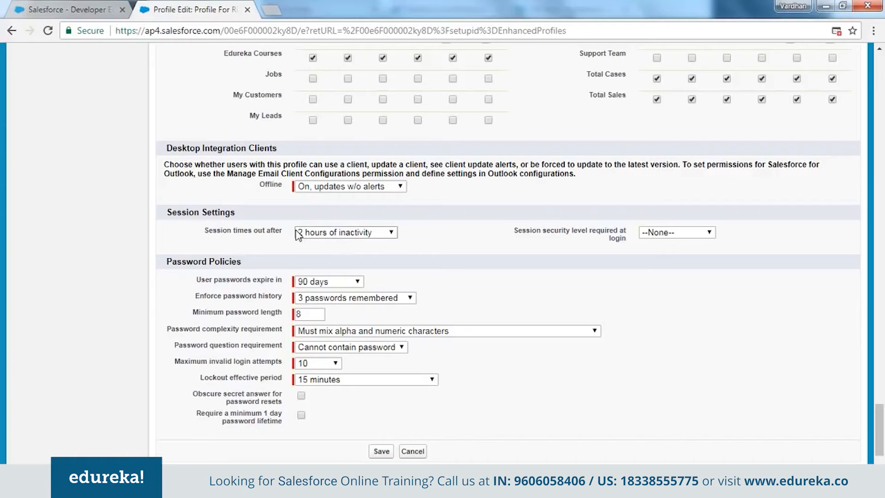
click(389, 233)
click(388, 233)
scroll(487, 235, down, 2)
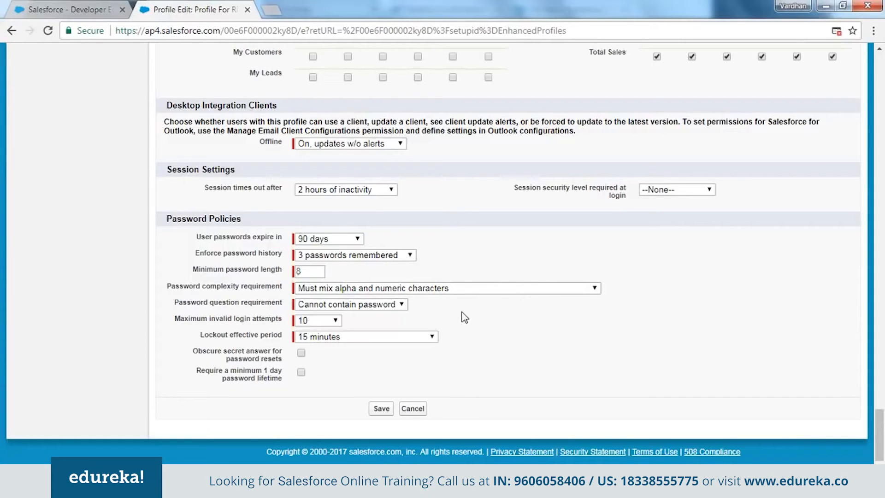
click(385, 410)
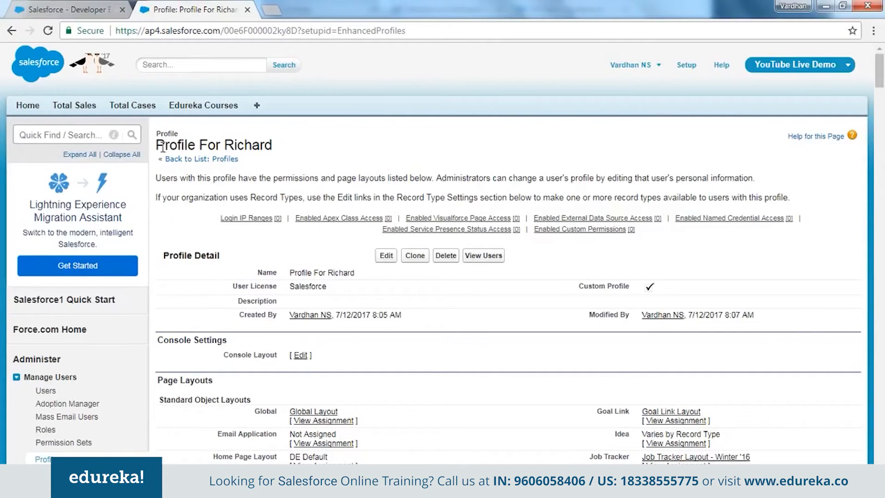
Return to the Profiles list and look for the new custom profile on page 1.
drag(156, 150, 273, 145)
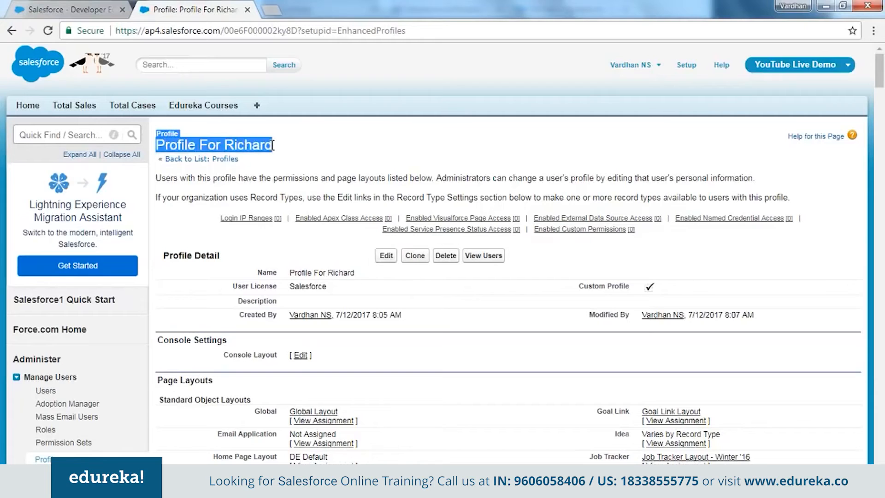
click(272, 146)
click(223, 161)
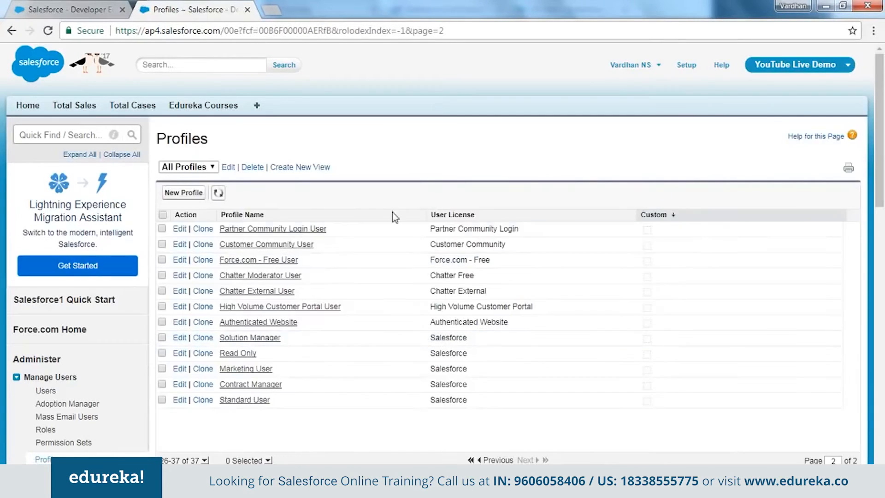
click(498, 461)
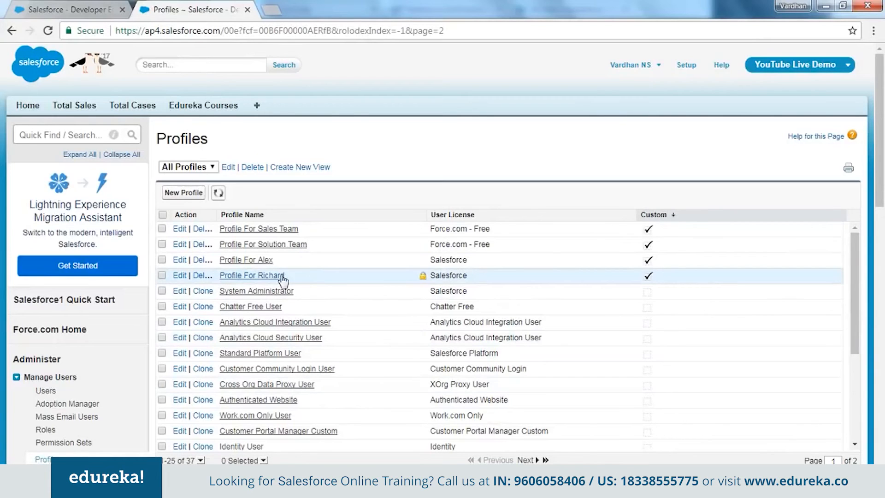
Edit the new user's record to assign the custom profile made for them under the Salesforce user license, and save.
click(45, 391)
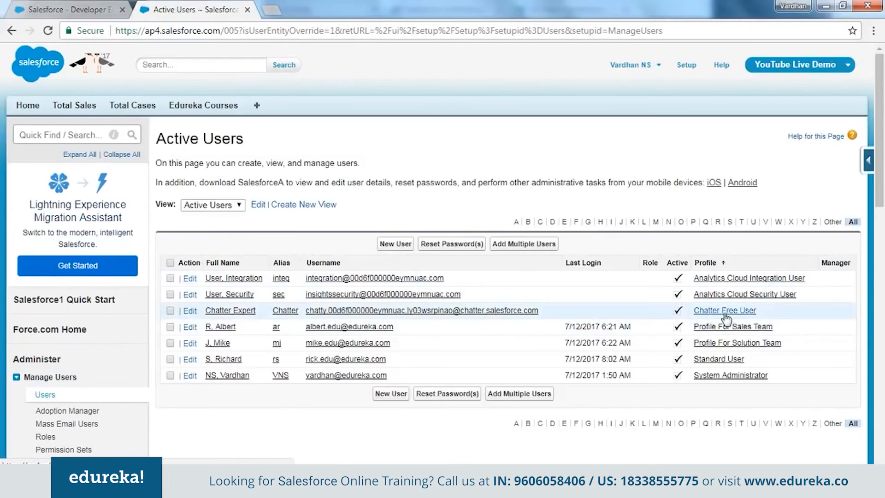
click(190, 359)
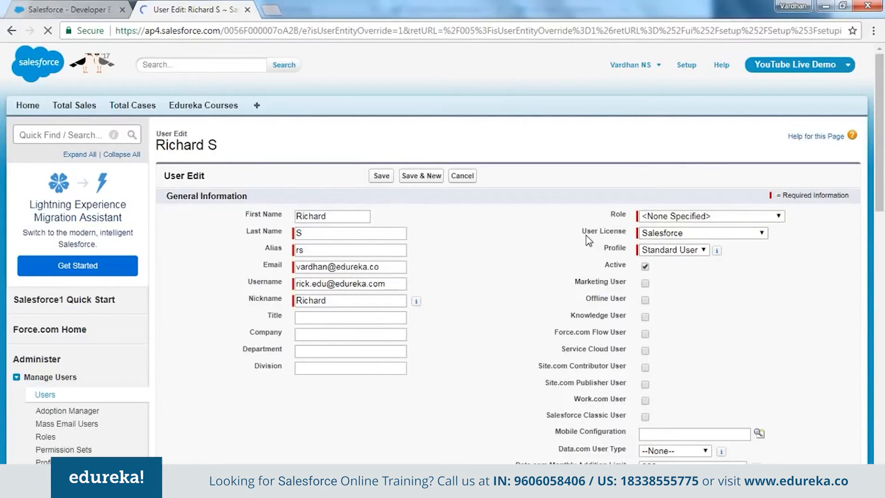
click(680, 234)
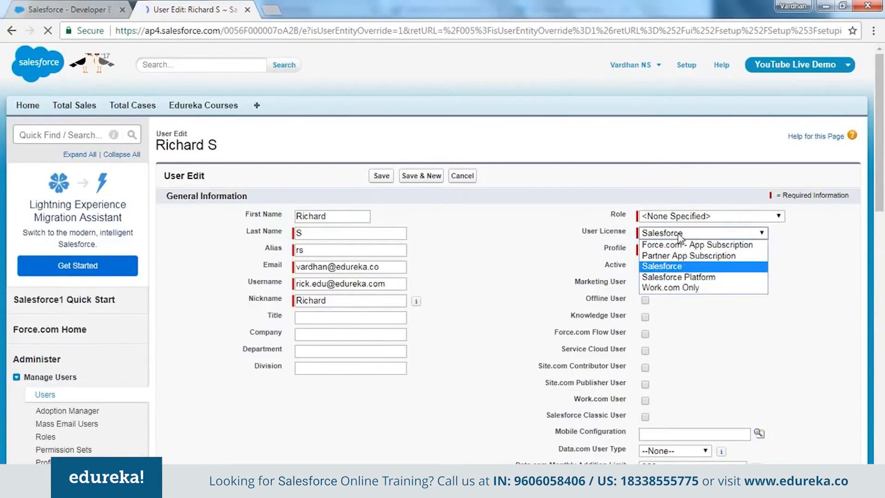
click(681, 267)
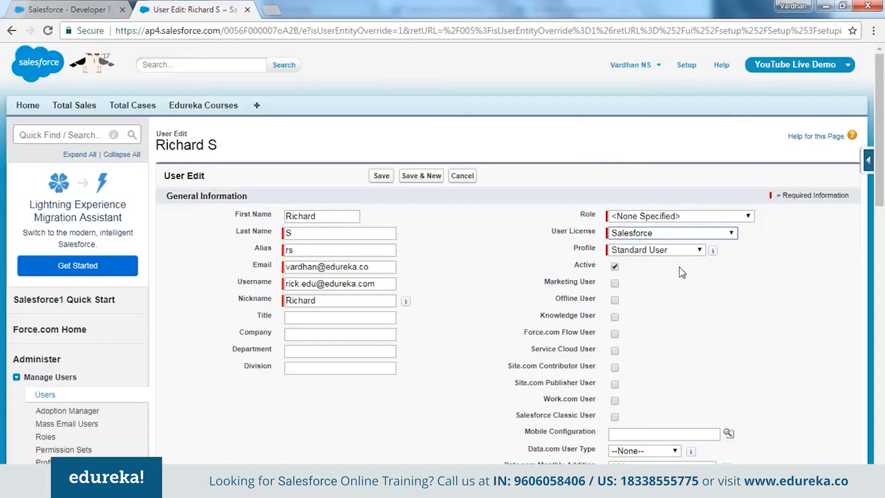
click(635, 252)
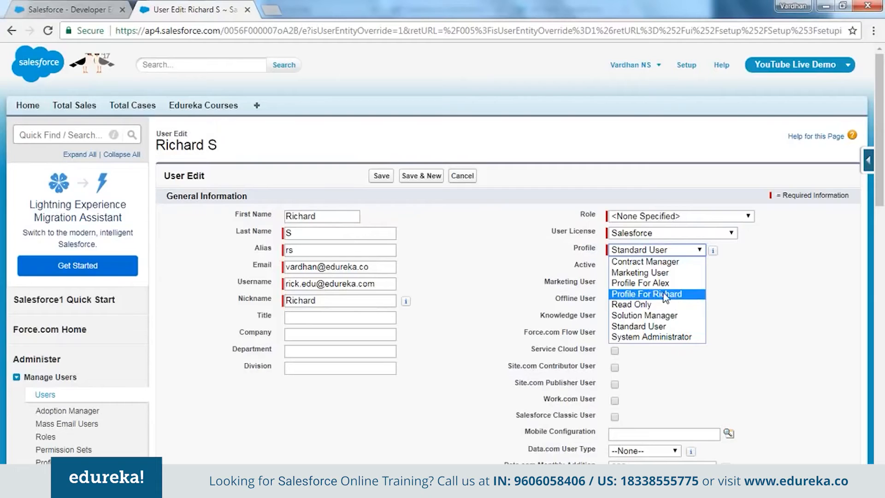
click(679, 297)
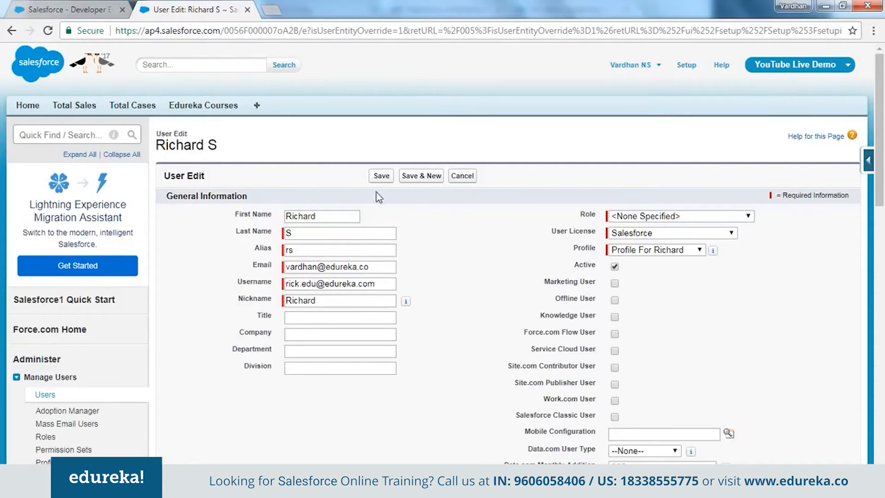
click(375, 175)
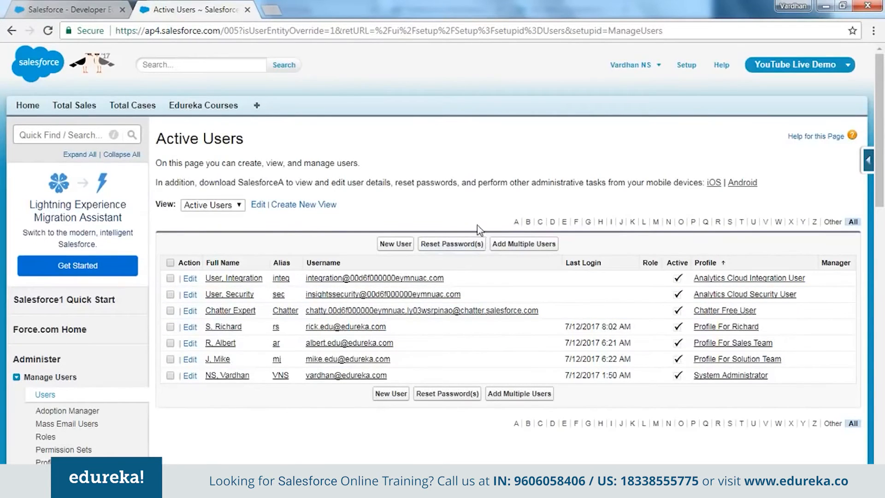
Switch to the new user's browser window and reload the home page to check the access given by the custom profile.
click(207, 486)
click(322, 425)
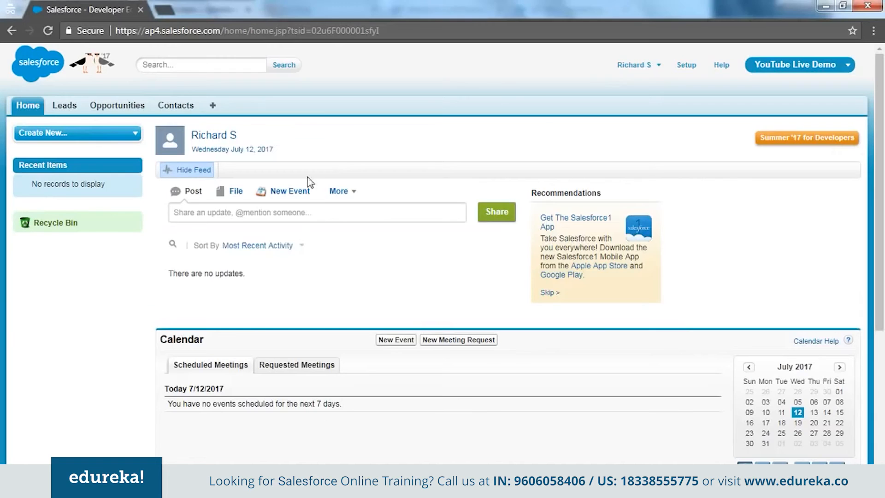
click(304, 31)
key(Return)
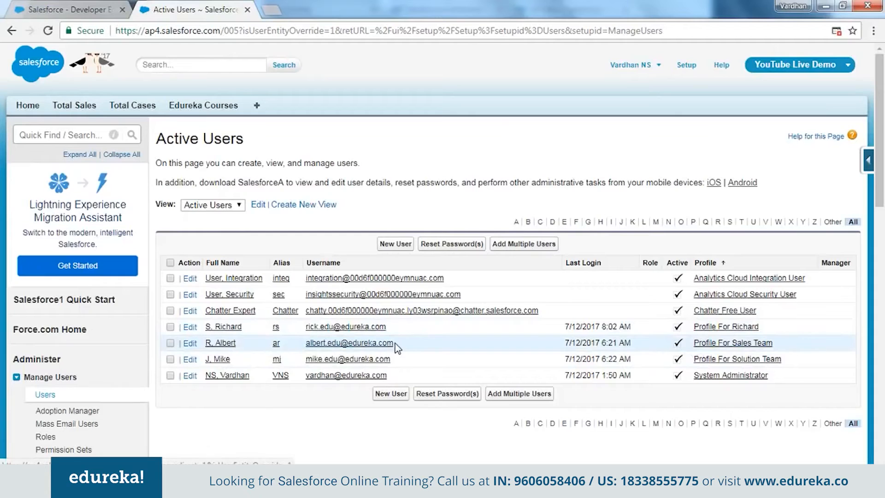
Select the username of the user assigned Profile For Sales Team in Active Users, and log the new user out of the other window.
drag(394, 343, 309, 346)
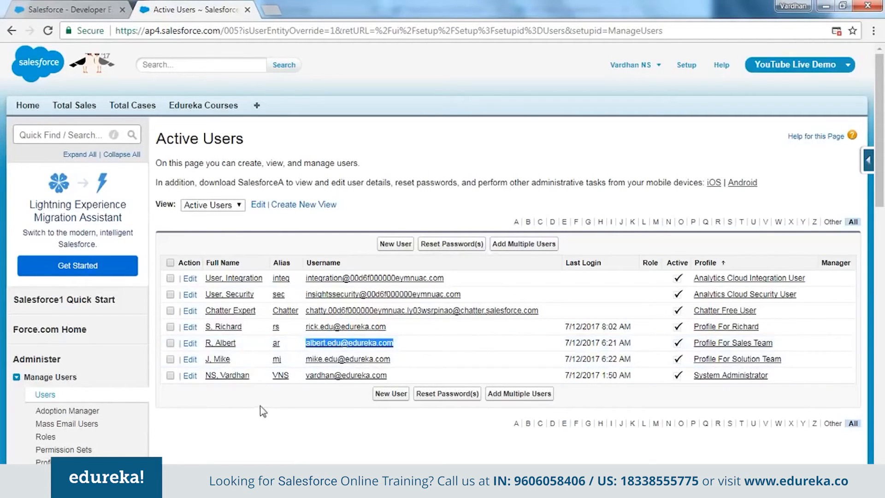
key(alt+Tab)
click(637, 65)
click(630, 125)
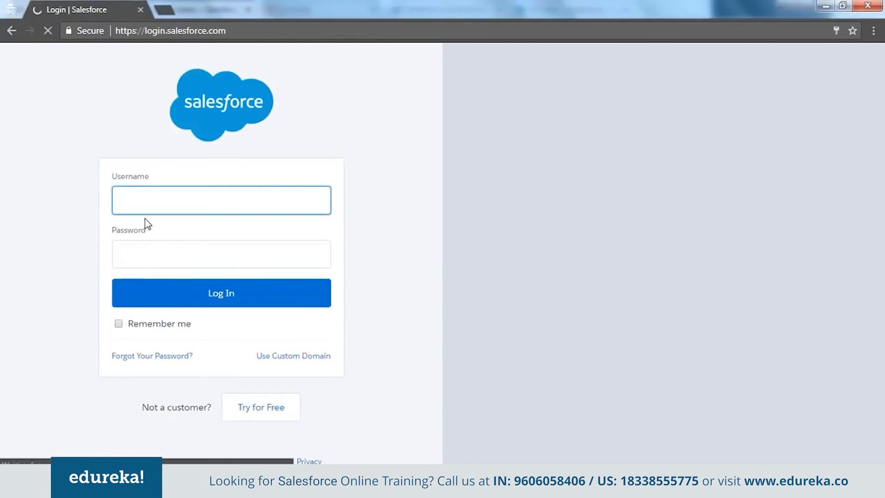
Log in to Salesforce with the sales team user's username and account password.
key(Tab)
text(********)
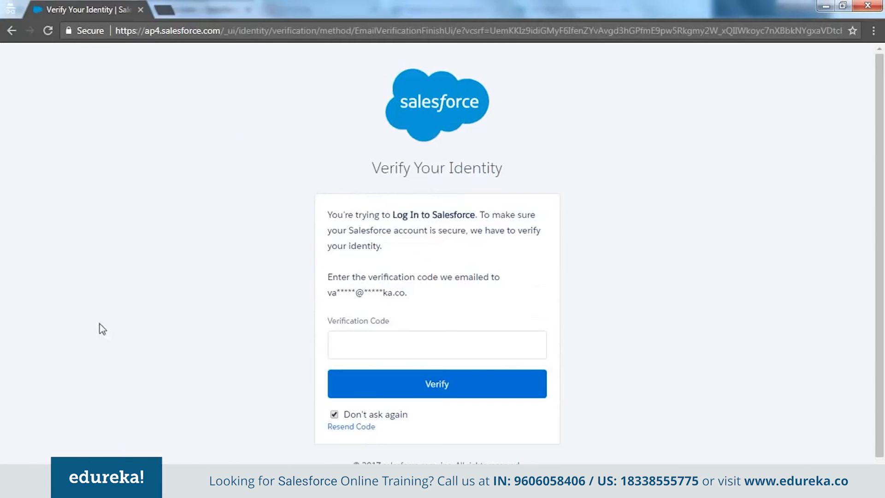
click(394, 349)
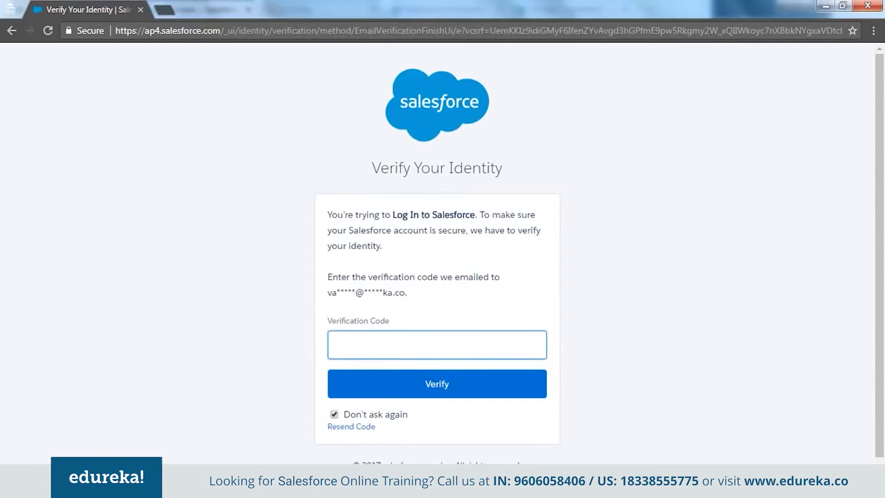
Switch to Gmail, open the latest "Verify your identity in Your Developer Edition" email and copy its verification code.
click(225, 485)
click(107, 420)
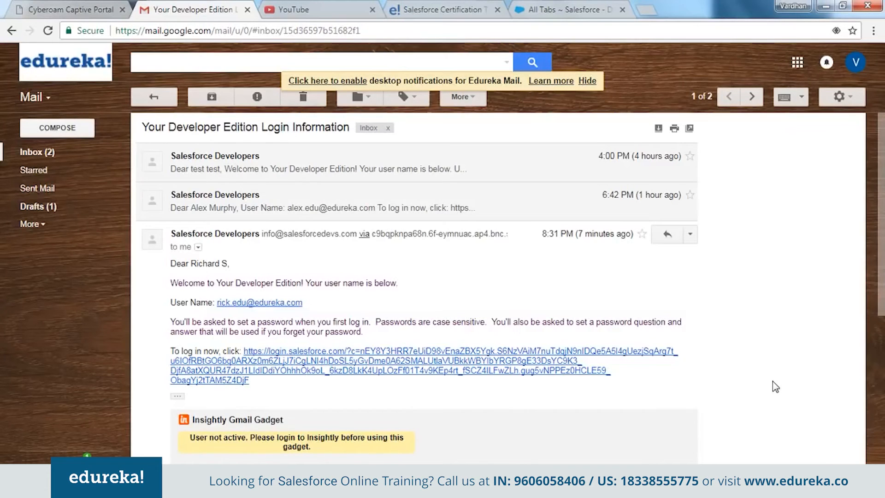
scroll(773, 382, down, 3)
scroll(773, 382, up, 3)
click(138, 98)
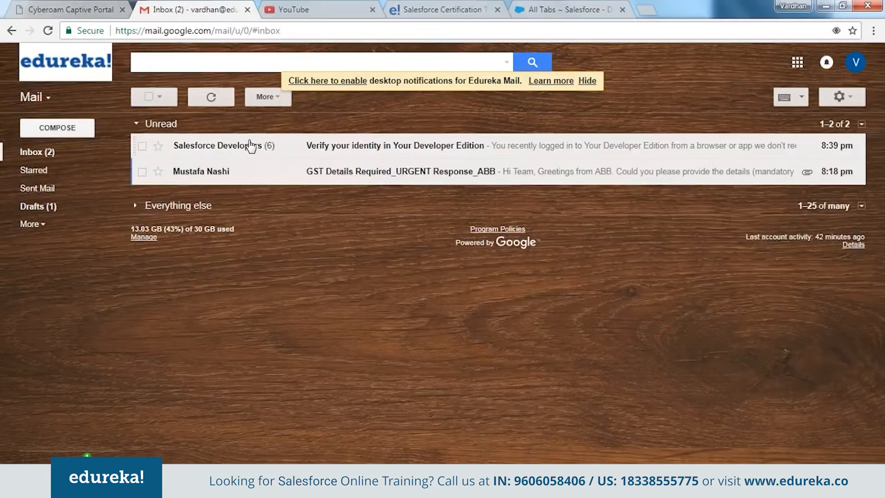
click(250, 147)
double_click(249, 358)
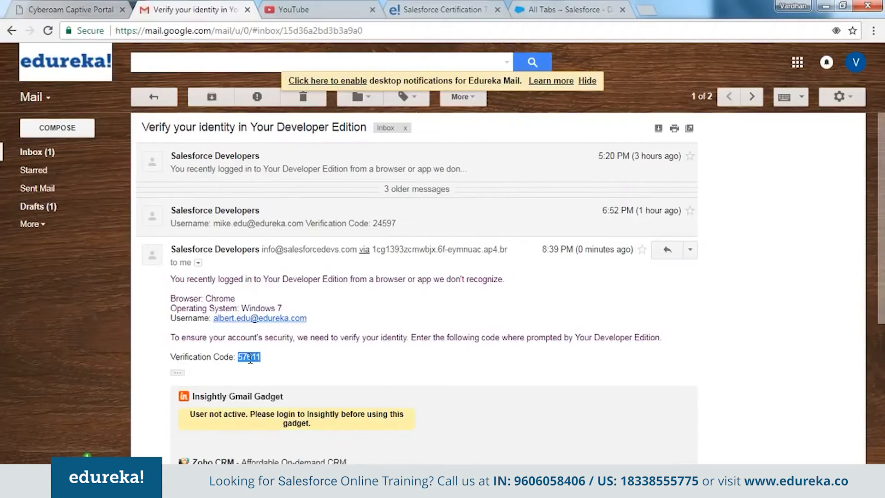
key(ctrl+c)
Return to the Salesforce identity check, paste the verification code and submit it to finish the login.
key(alt+Tab)
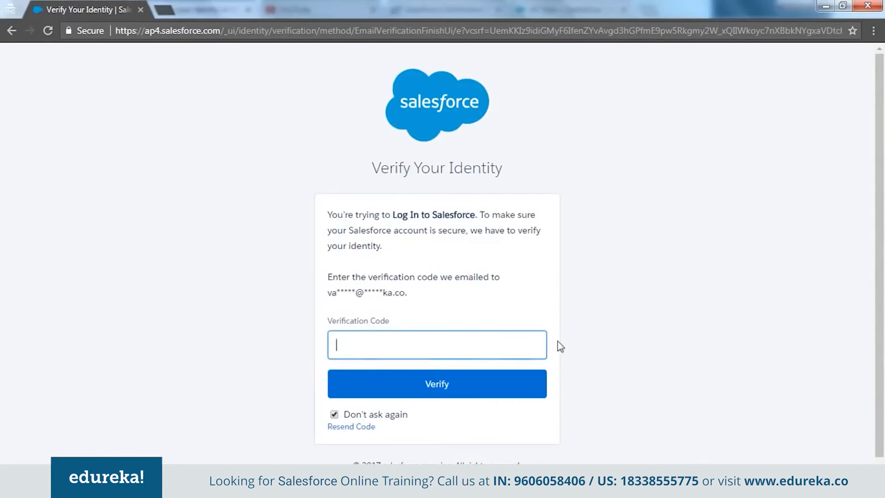
key(ctrl+v)
click(454, 383)
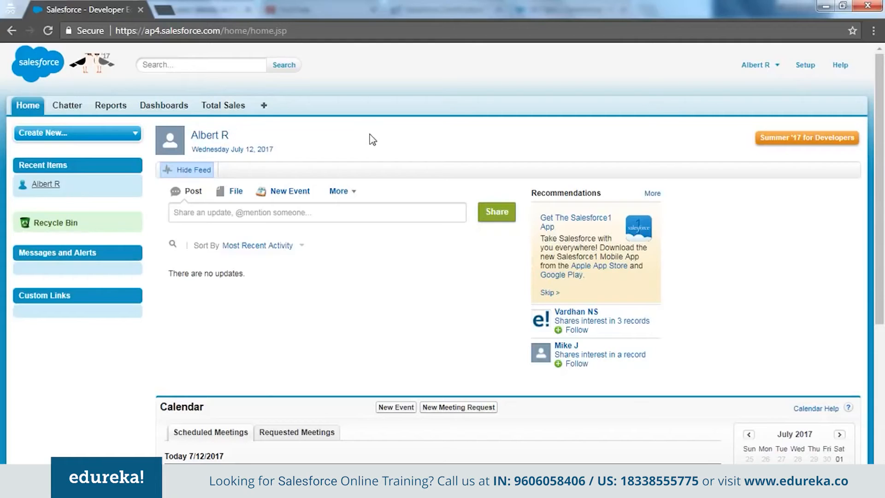
Copy the username of the user assigned Profile For Solution Team from Active Users, and log the sales team user out of the other window.
key(alt+Tab)
key(alt+Tab)
click(207, 481)
click(214, 424)
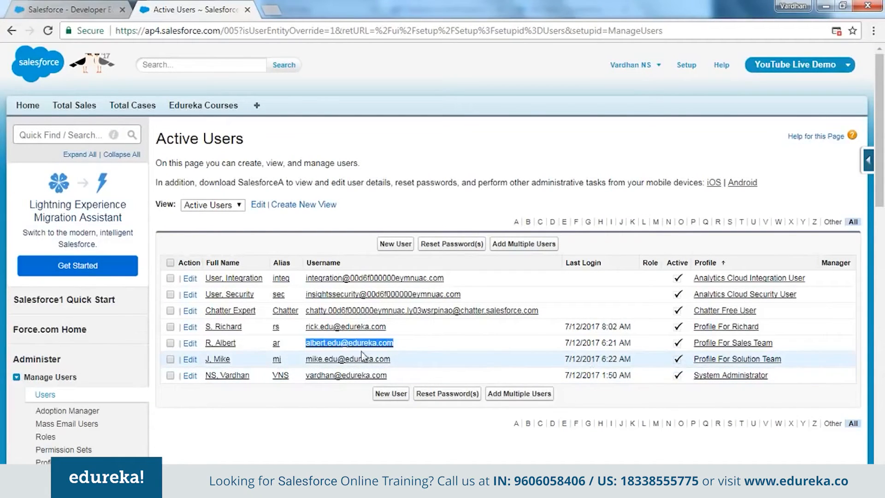
drag(391, 359, 308, 362)
key(ctrl+c)
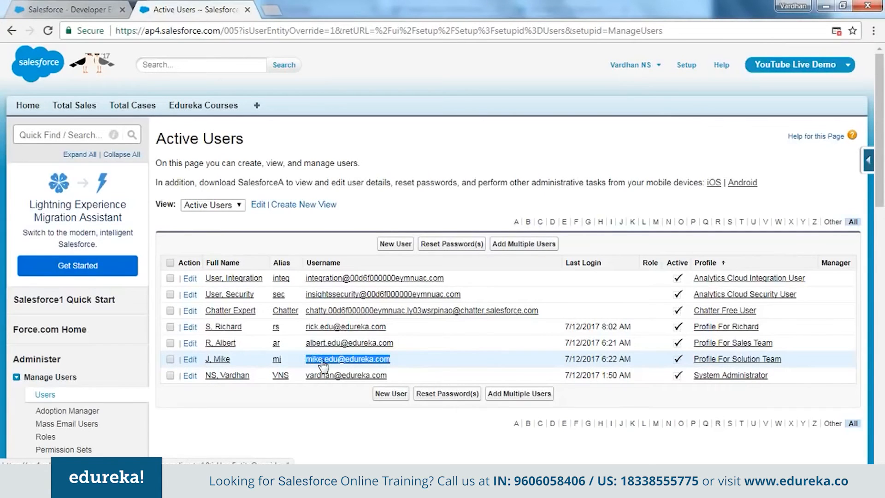
key(alt+Tab)
click(779, 65)
click(771, 122)
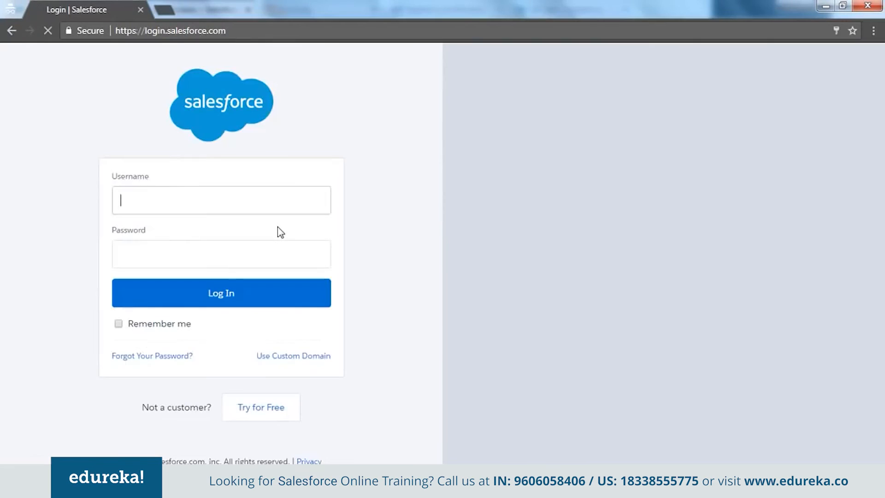
Log in to Salesforce with the solution team user's username and account password.
key(ctrl+v)
key(Tab)
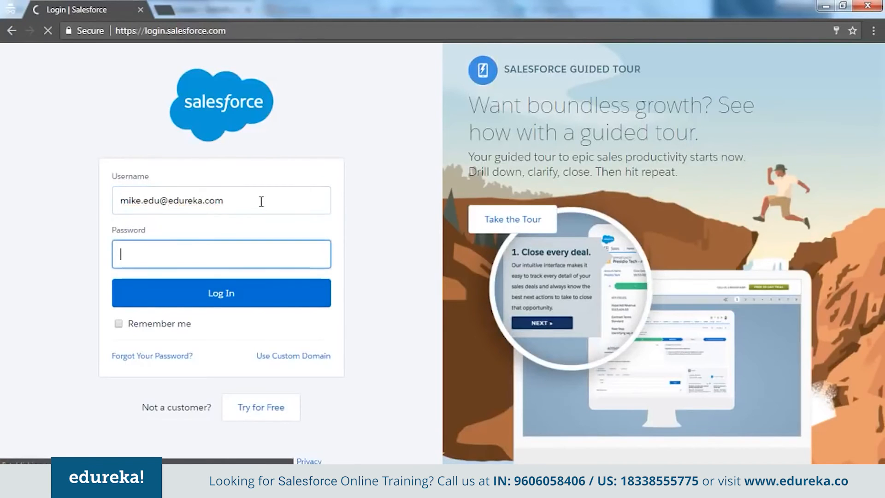
text(•••••••)
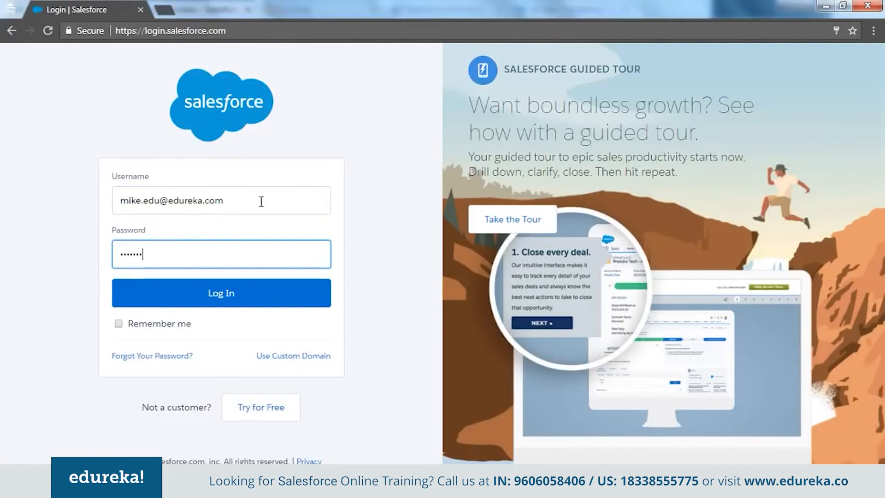
key(Return)
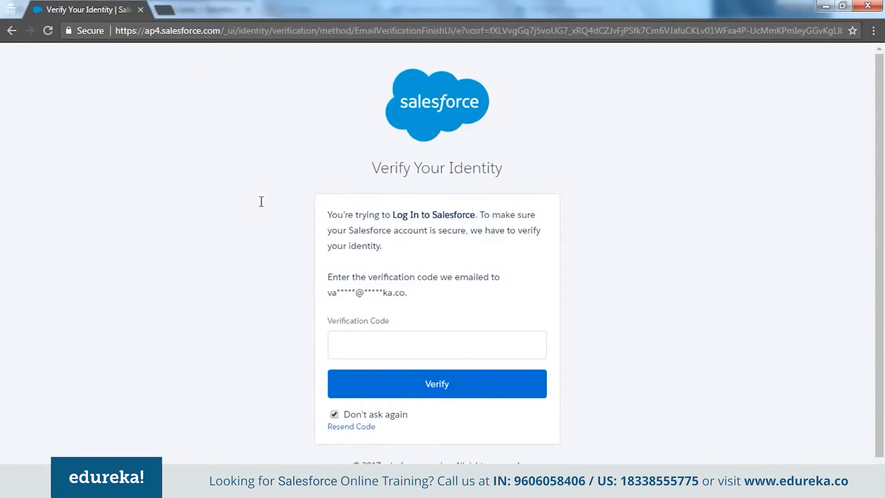
Copy the verification code from the newest "Verify your identity in Your Developer Edition" email in Gmail and submit it in the Salesforce identity check.
click(403, 340)
key(alt+Tab)
key(alt+Tab)
click(157, 487)
click(92, 454)
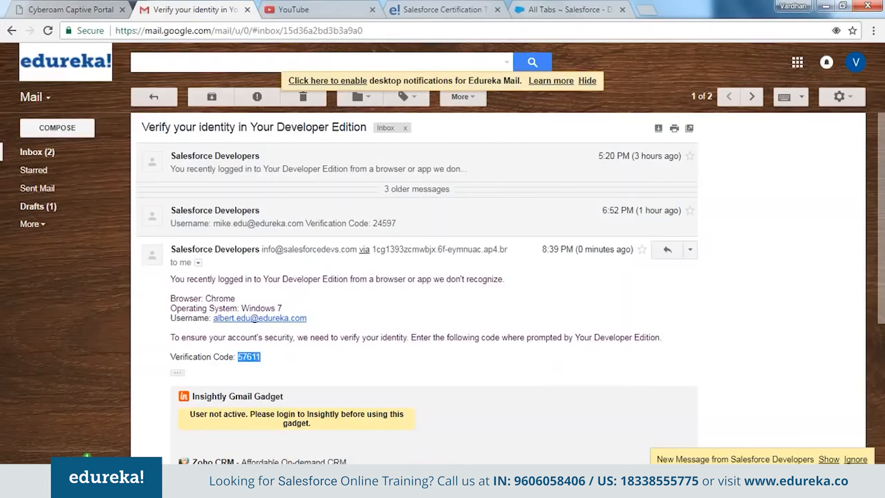
click(829, 459)
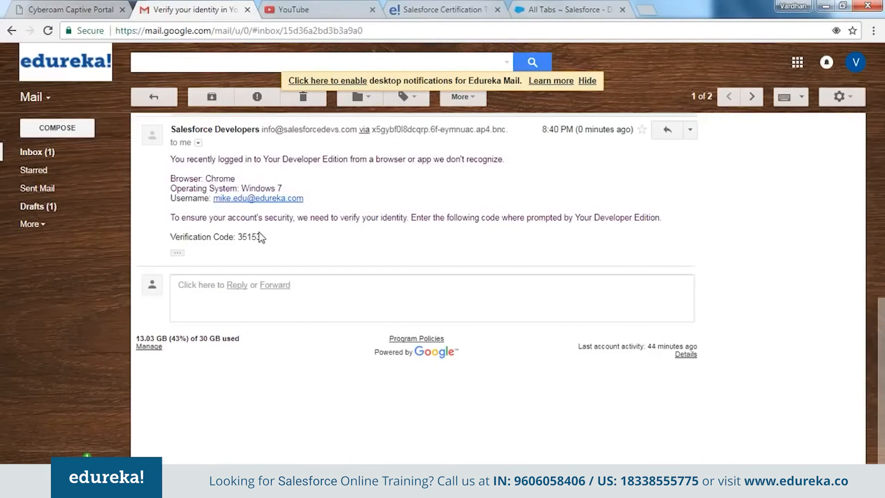
double_click(257, 237)
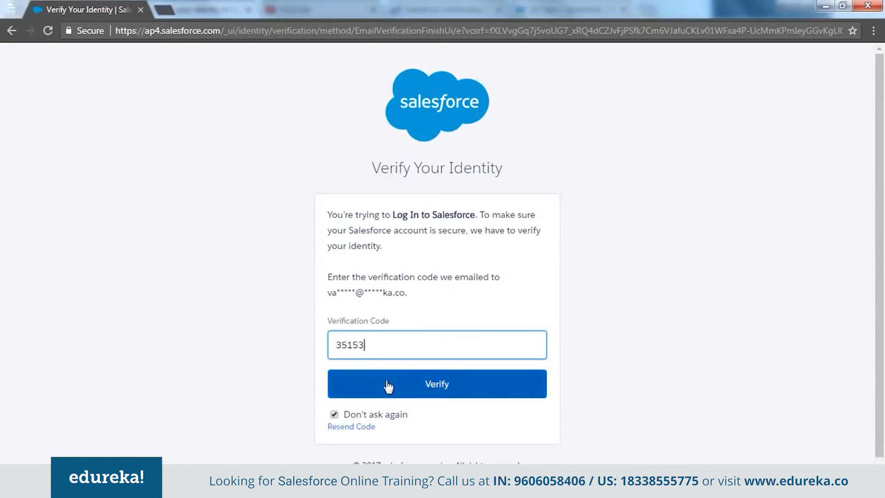
click(387, 383)
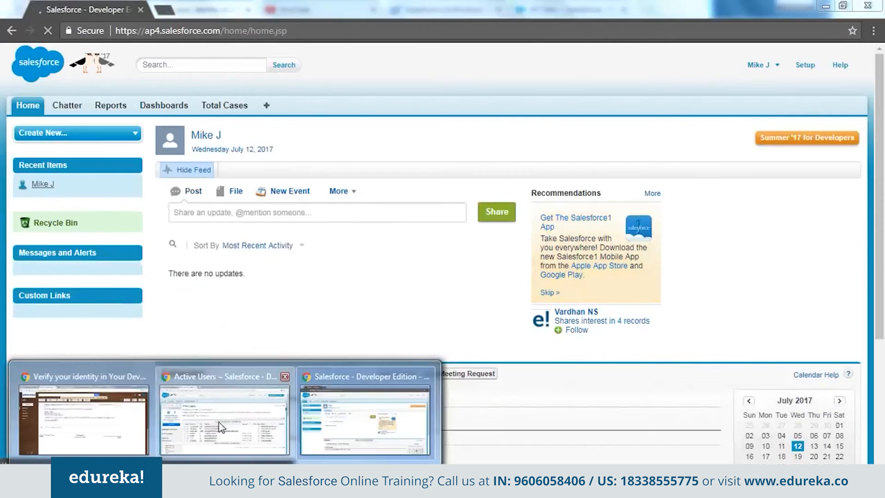
Copy the new user's username from Active Users in the administrator window, and log the solution team user out of the other window.
click(220, 427)
key(alt+Tab)
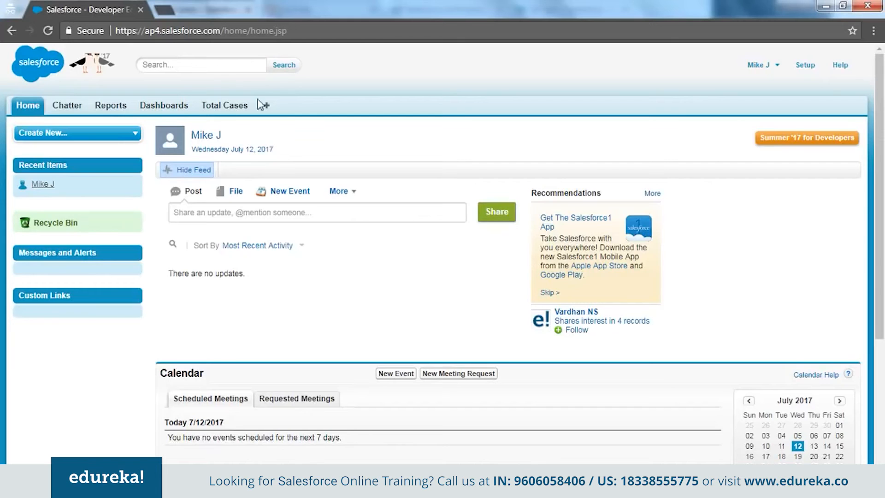
mouse_move(224, 488)
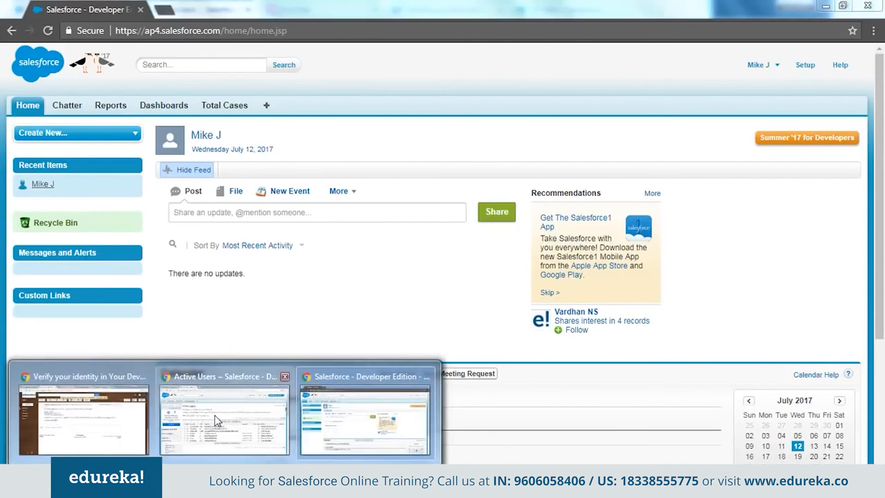
click(207, 450)
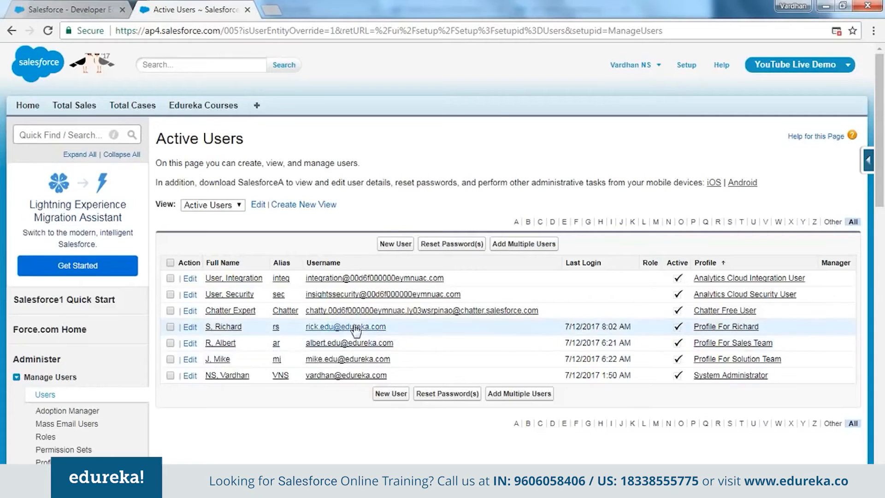
drag(391, 327, 303, 329)
key(ctrl+c)
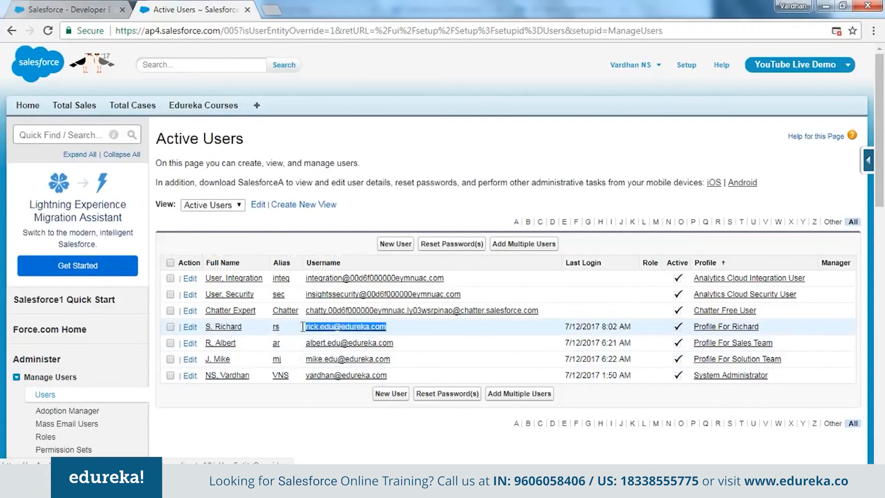
key(alt+Tab)
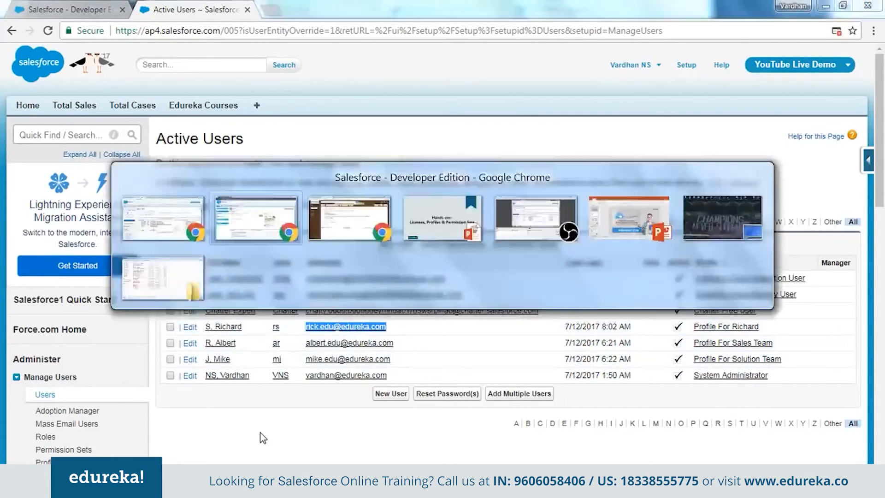
click(759, 65)
click(737, 119)
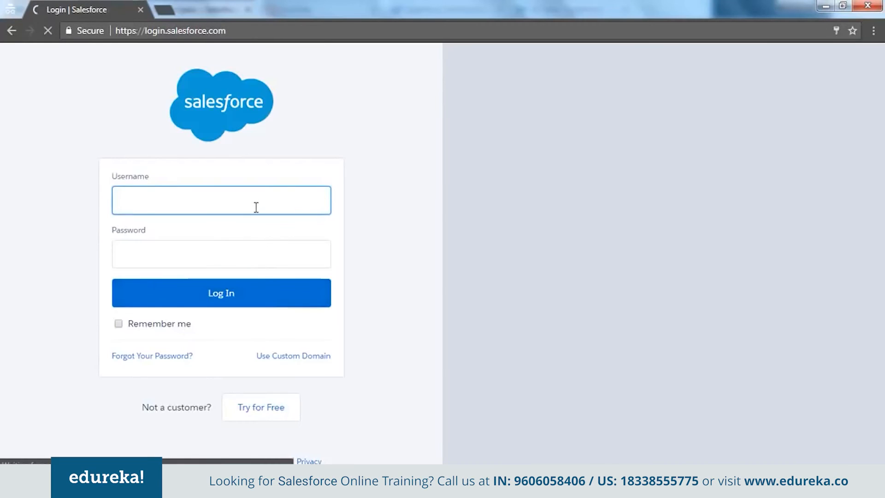
Log in to Salesforce with the new user's username and account password.
key(ctrl+v)
click(218, 259)
text(•••••••)
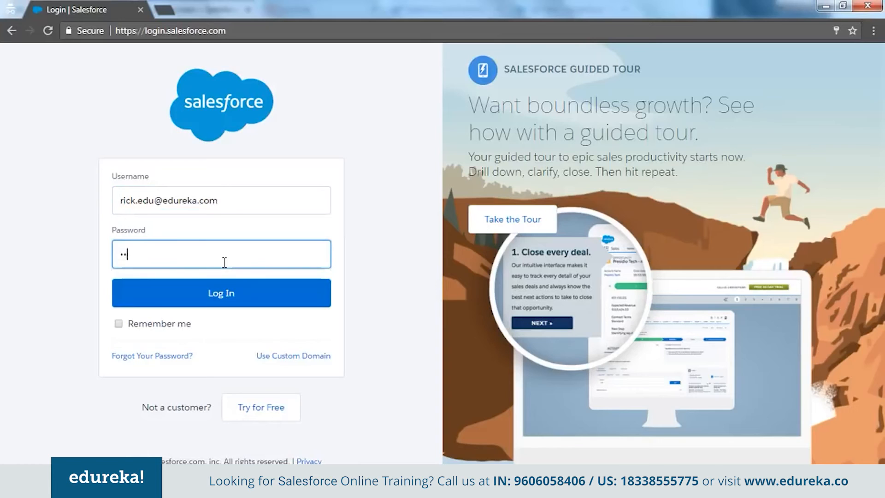
key(Return)
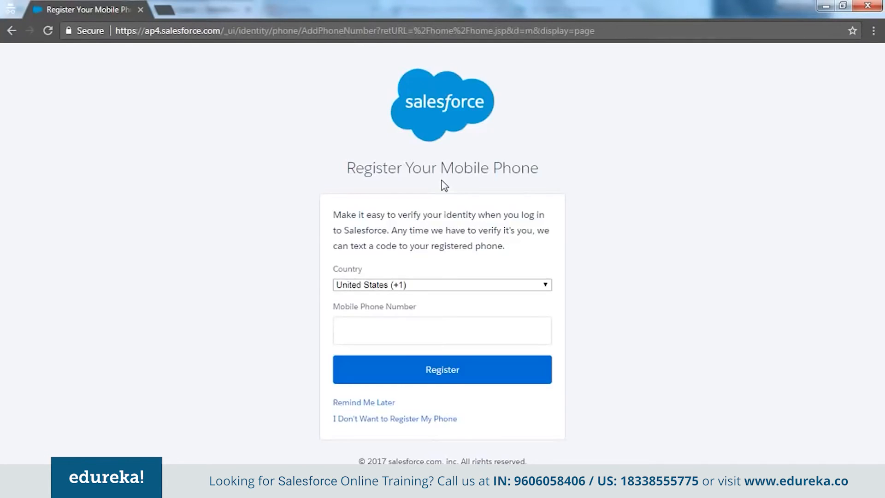
Decline registering a mobile phone and list all Edureka Courses records as the new user.
click(384, 417)
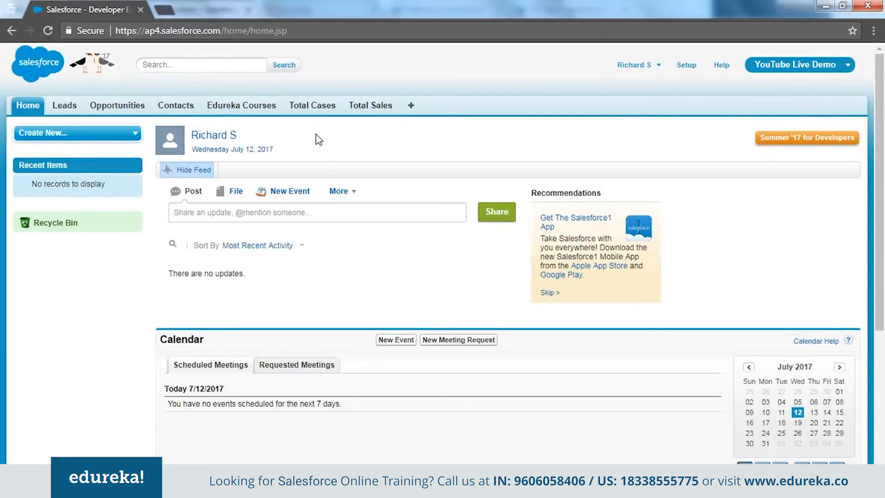
click(254, 107)
click(223, 173)
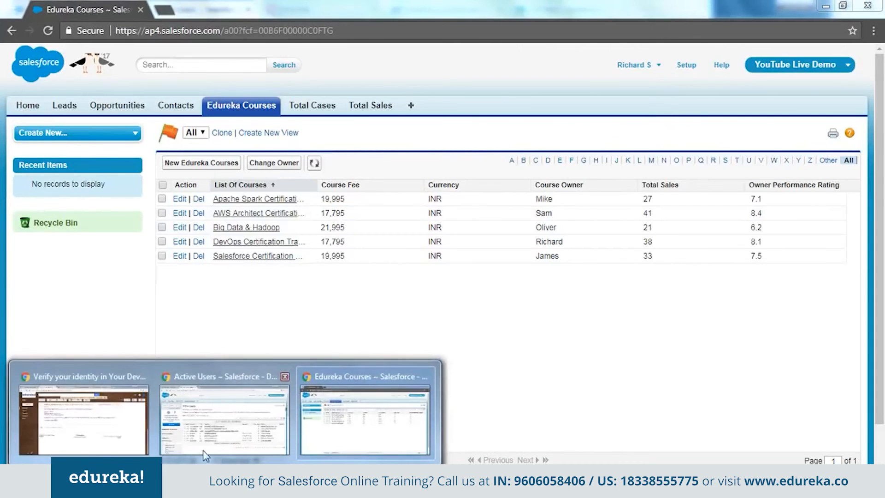
Switch to the administrator window and open the new user's custom profile for editing from the Profiles list.
click(249, 420)
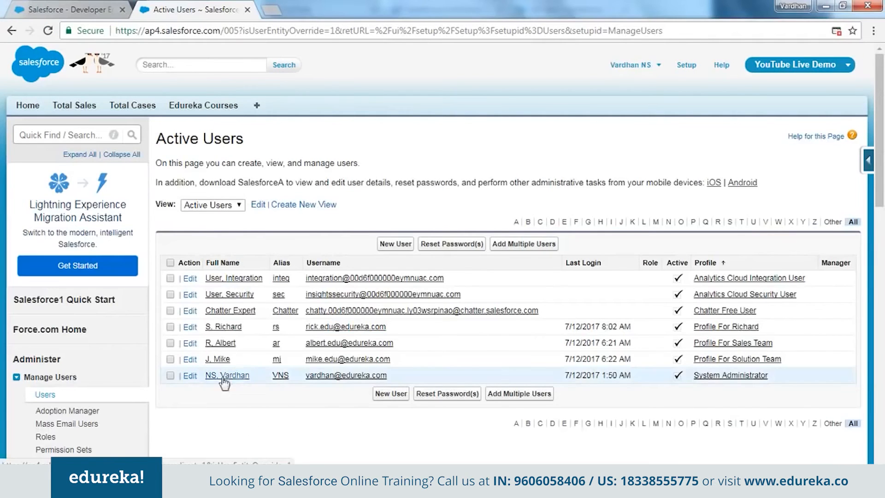
scroll(74, 405, down, 1)
click(51, 398)
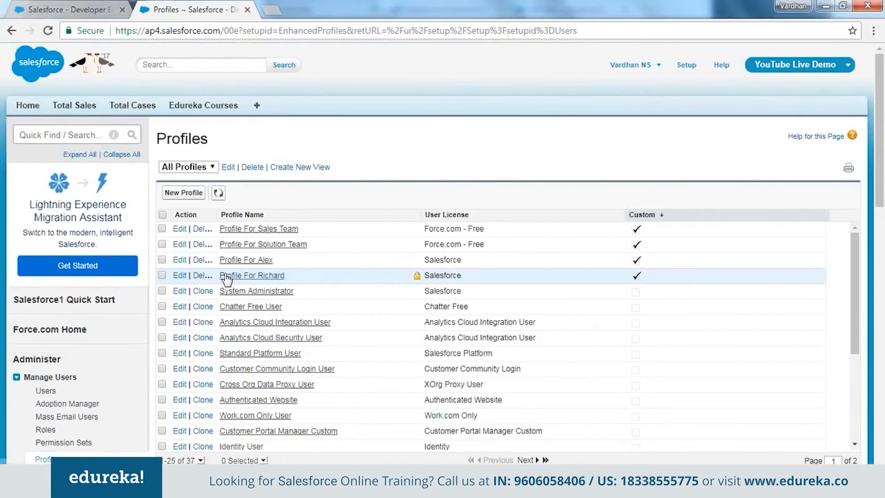
click(179, 276)
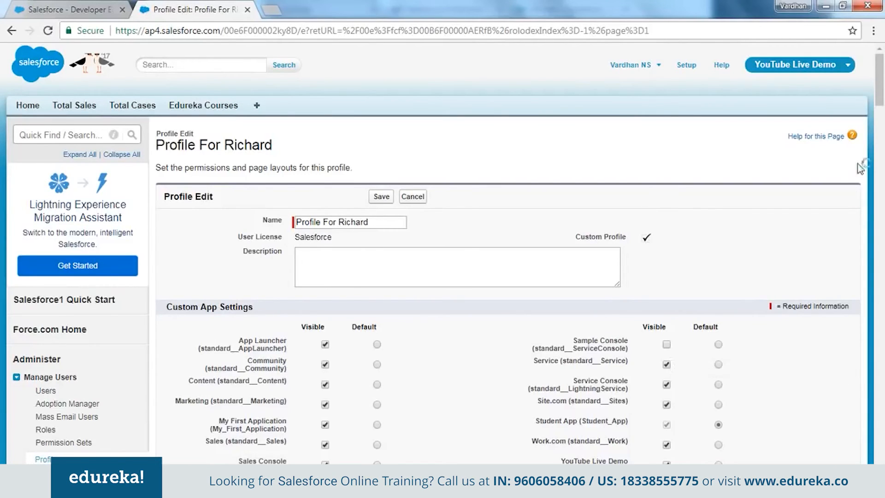
Remove the Modify All, Edit, Delete and Create permissions on Edureka Courses under Custom Object Permissions, and save the profile.
drag(877, 87, 880, 407)
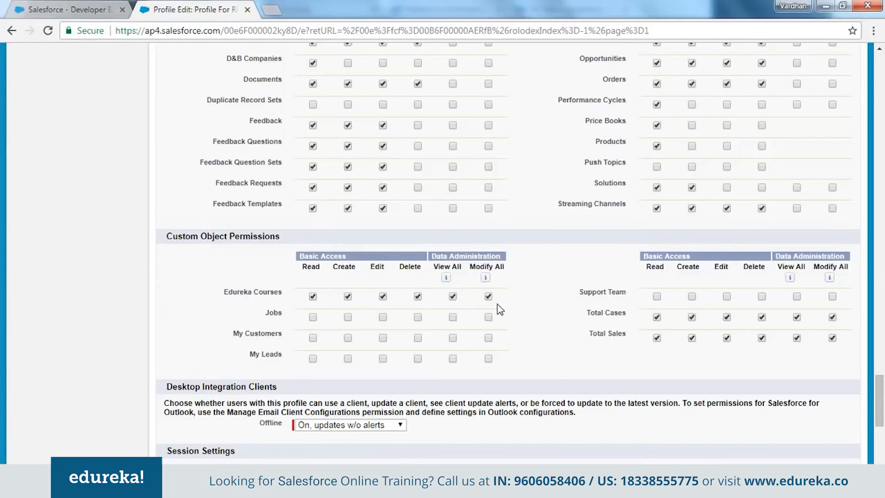
click(489, 296)
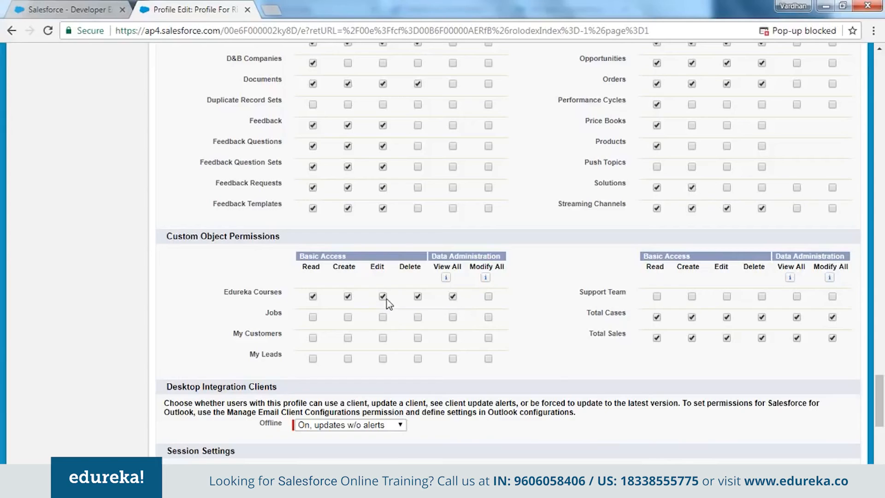
click(383, 298)
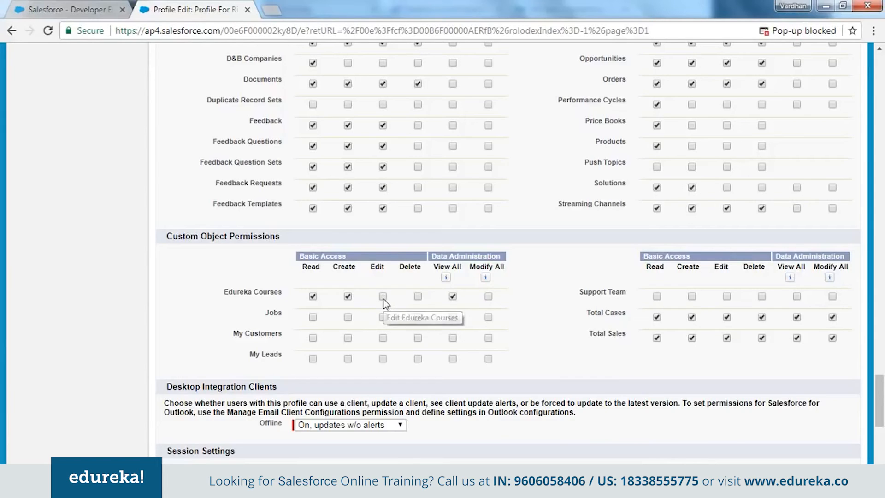
click(348, 298)
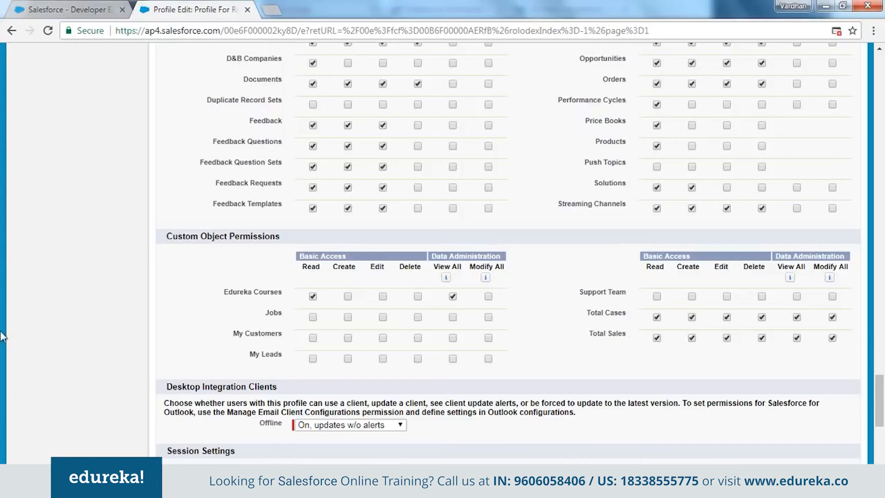
scroll(555, 297, down, 6)
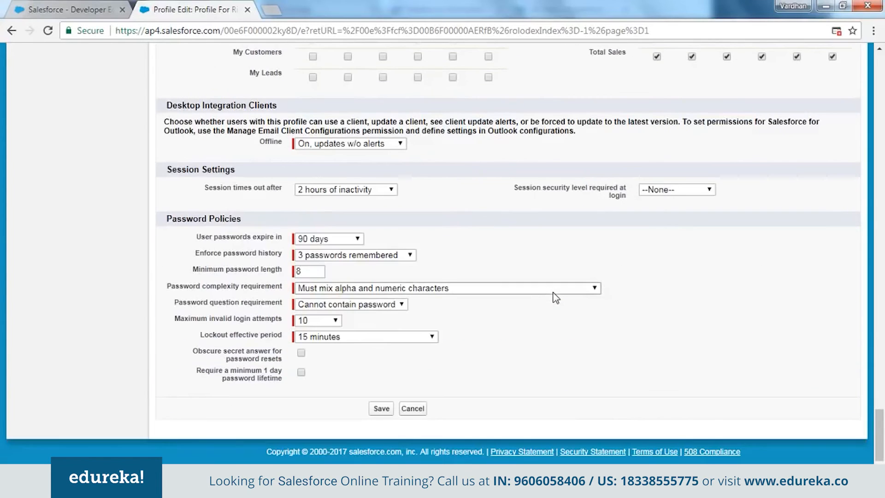
click(386, 409)
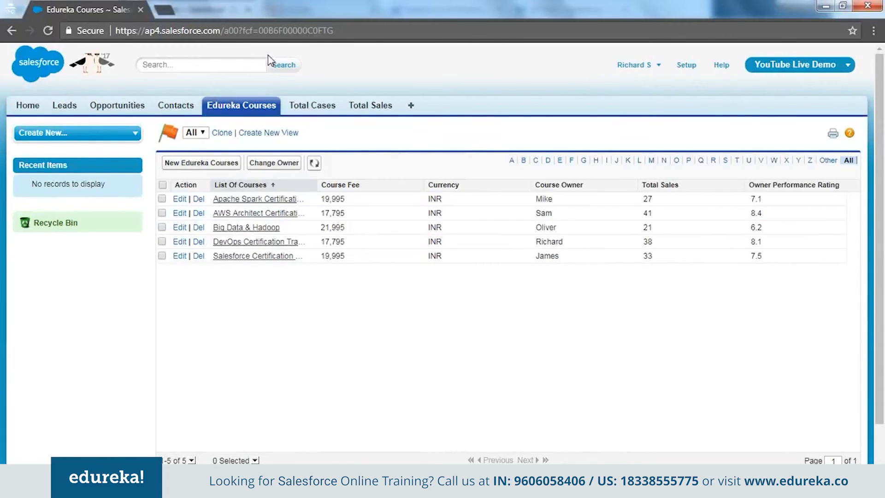
Reload the Edureka Courses list in the new user's window to check the reduced access, and log that user out.
click(265, 28)
key(Return)
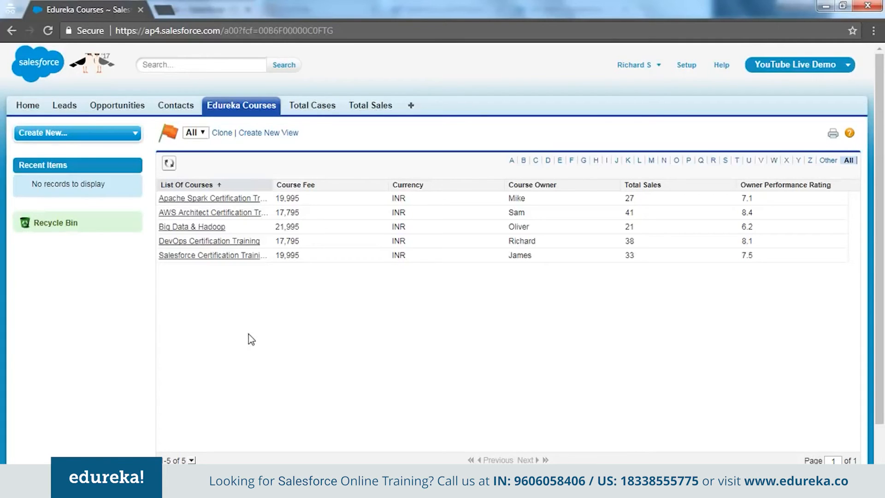
click(641, 70)
click(626, 122)
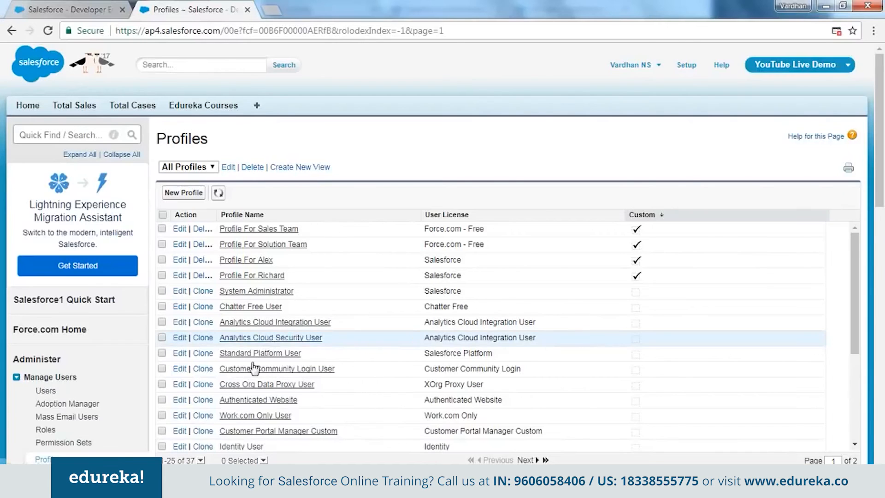
Return to Active Users in the administrator window and copy the username of the user assigned Profile For Sales Team.
click(49, 431)
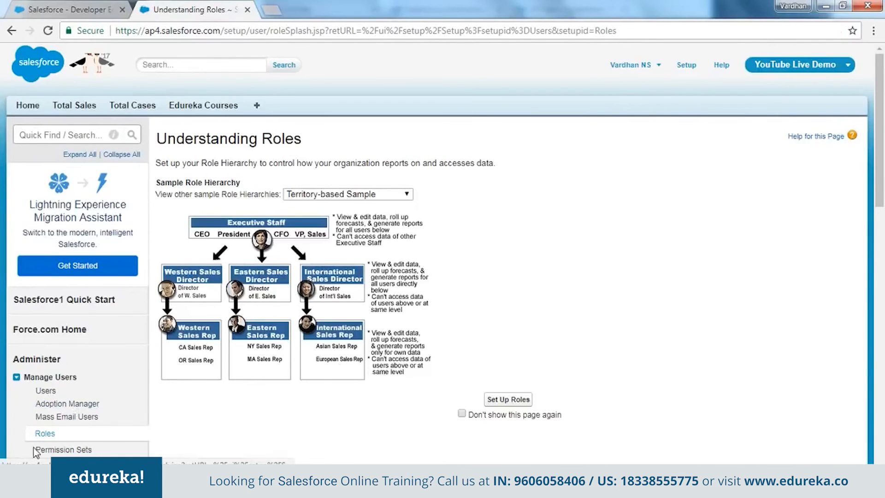
scroll(60, 406, down, 3)
click(46, 261)
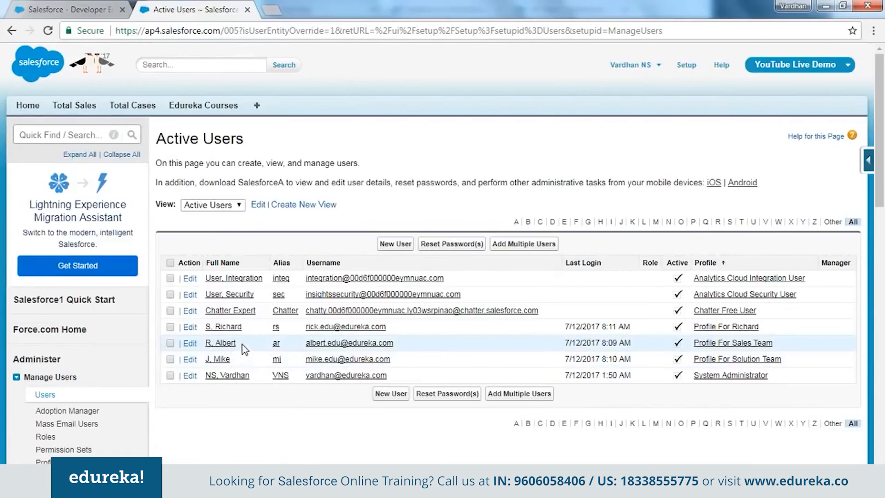
drag(395, 344, 310, 351)
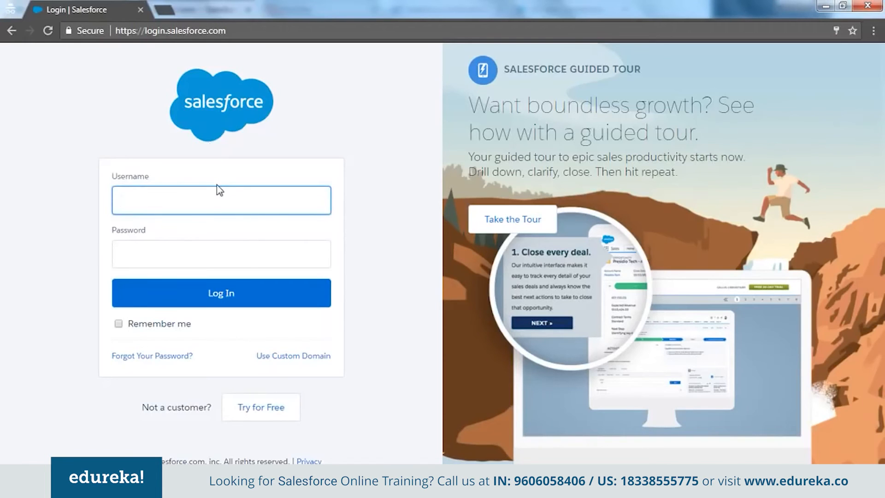
Log in to Salesforce in the other window with the sales team user's username and account password.
key(ctrl+v)
key(Tab)
text(********)
key(Return)
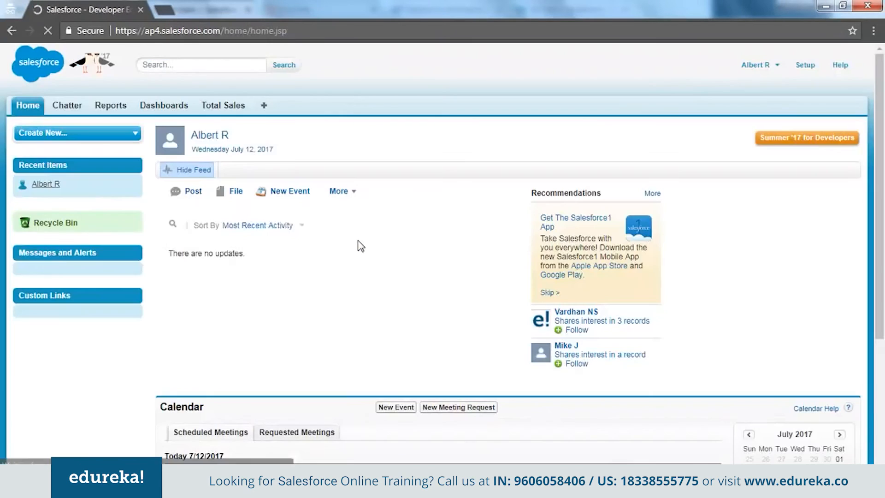
Open Total Sales as the sales team user and list all its records.
click(233, 110)
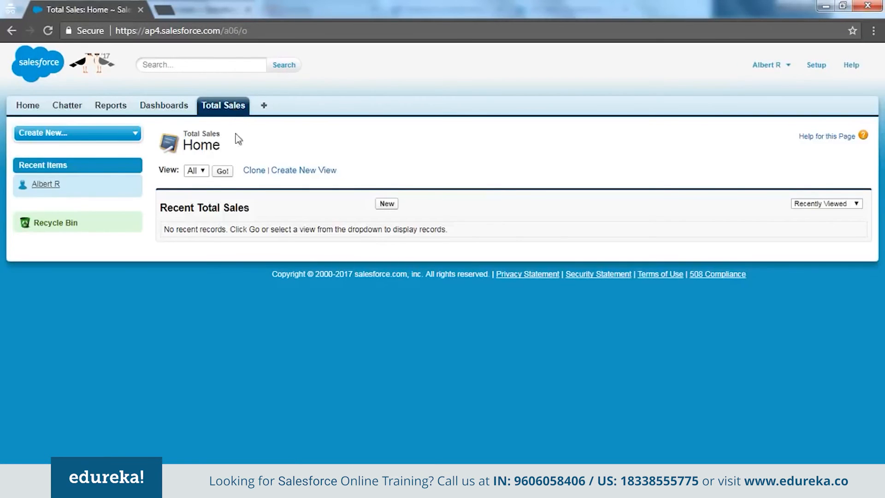
click(223, 171)
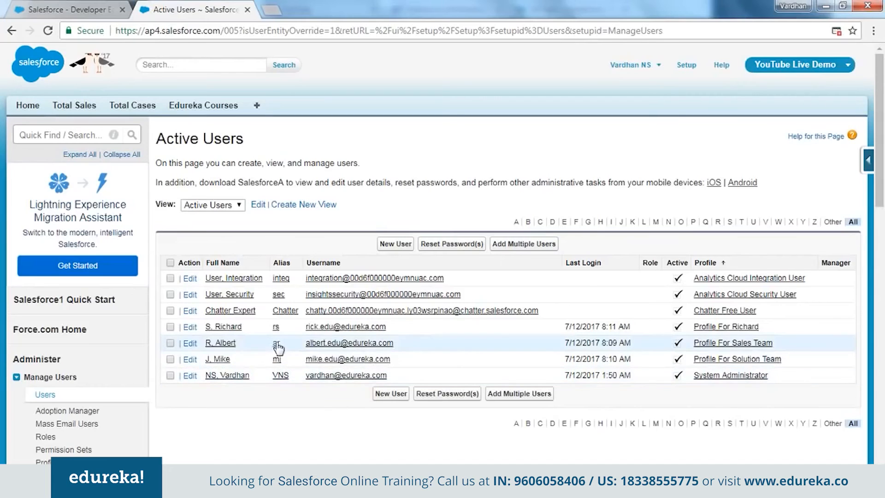
Open the list of permission sets under Manage Users in the administrator window.
scroll(248, 421, down, 1)
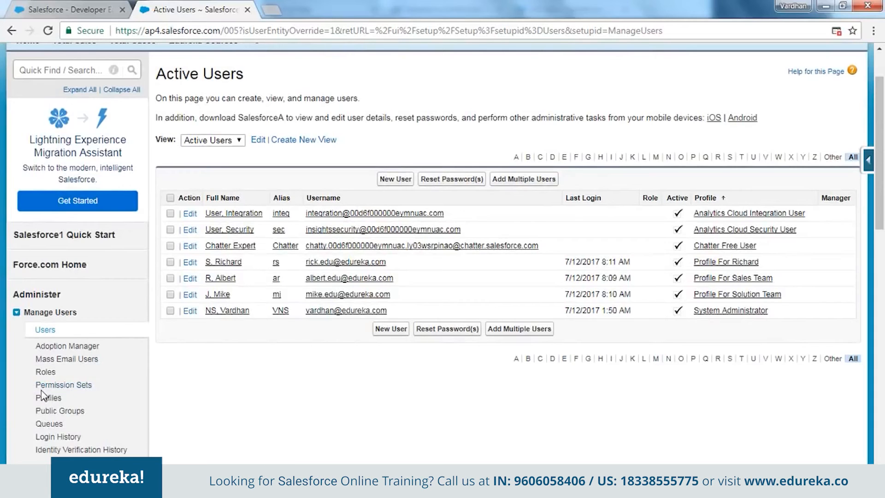
click(68, 387)
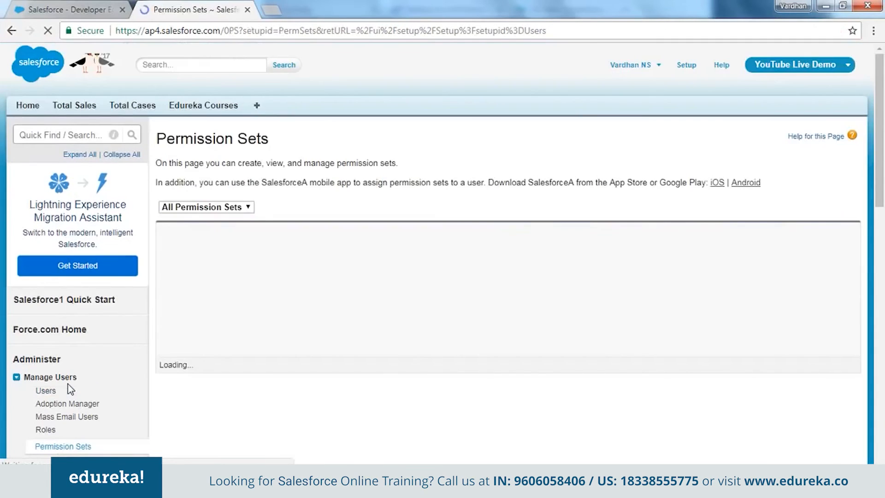
scroll(372, 373, down, 1)
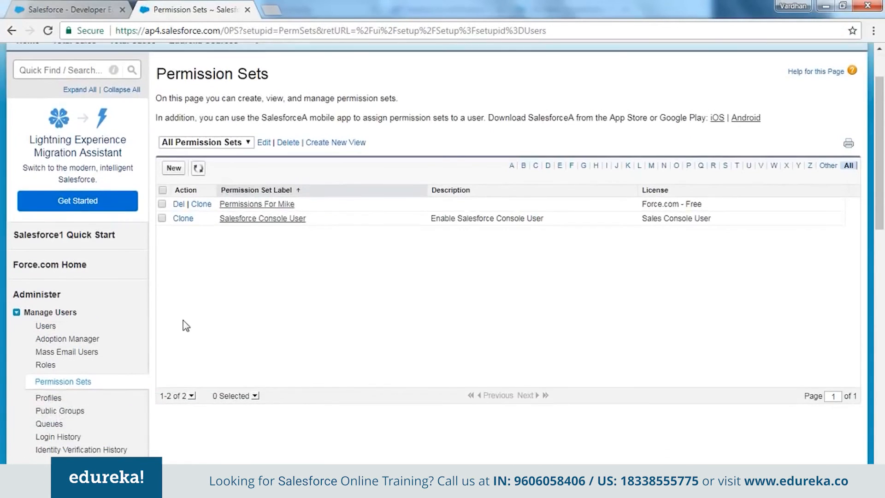
scroll(183, 326, up, 1)
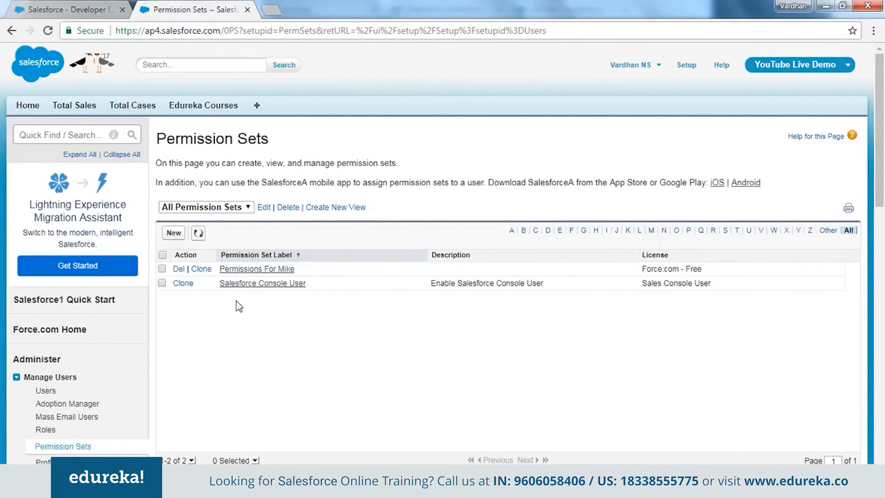
Start a new permission set labelled "Permission For" plus the new user's first name, with the matching API name filled in.
click(173, 234)
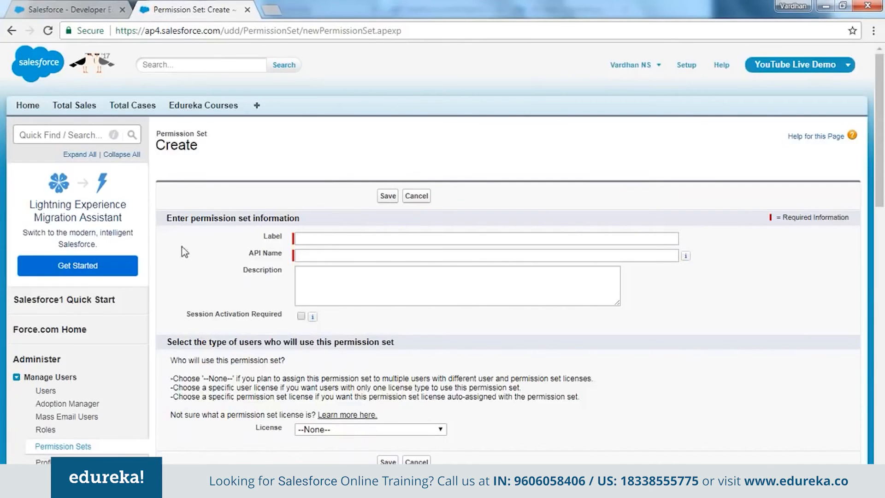
click(328, 237)
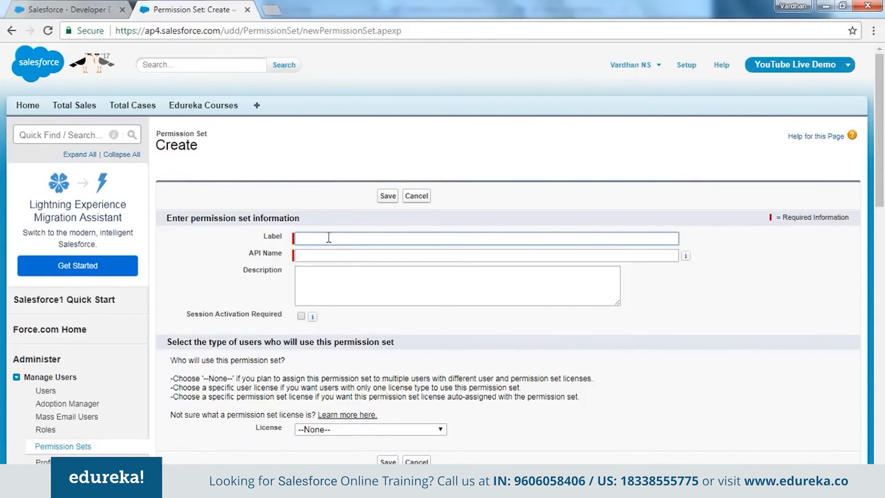
text(Perm)
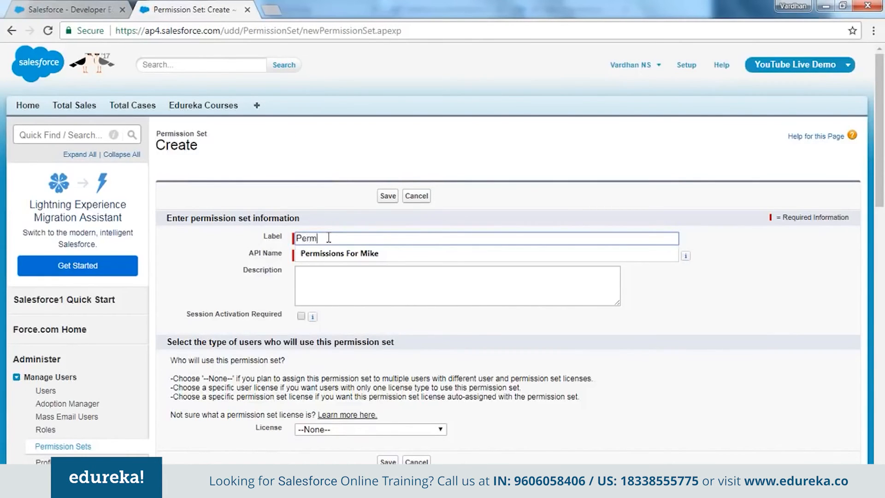
text(ission For Ri)
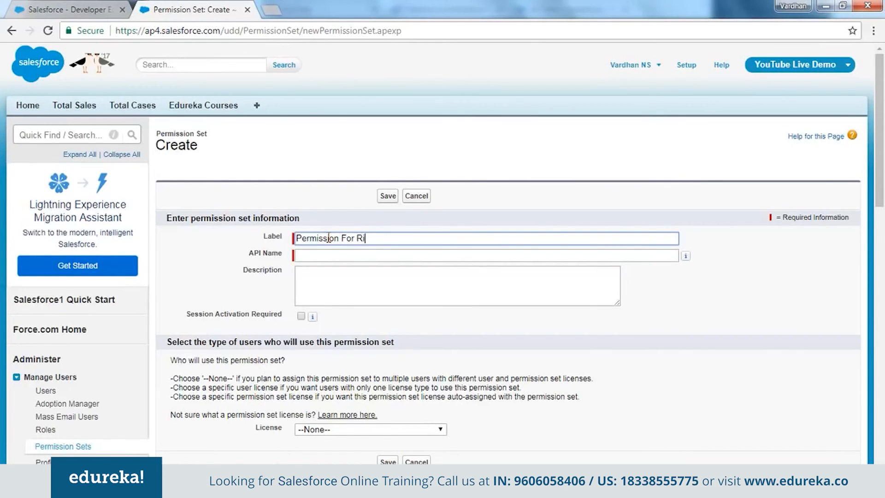
key(Tab)
key(Tab)
key(Tab)
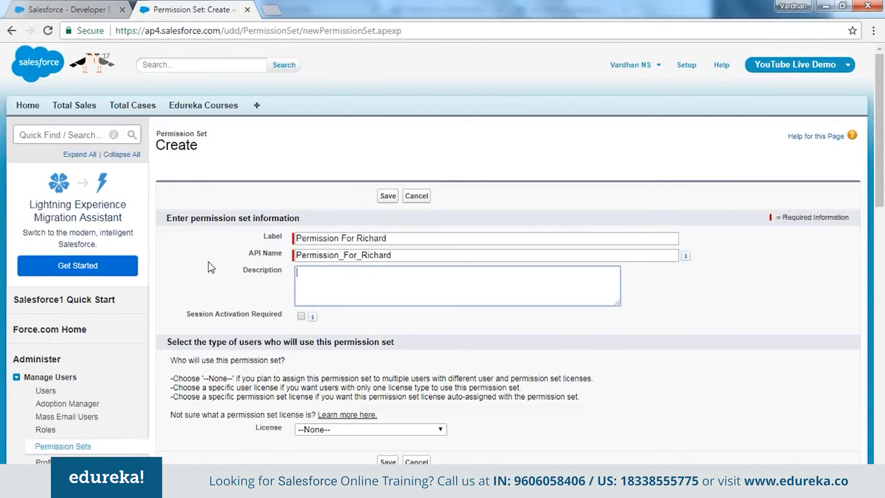
scroll(208, 262, down, 3)
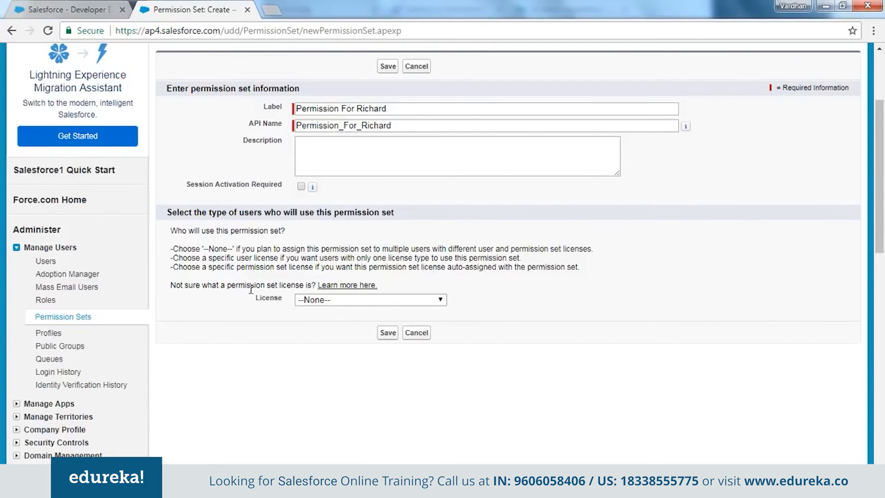
drag(259, 299, 291, 319)
key(alt+Tab)
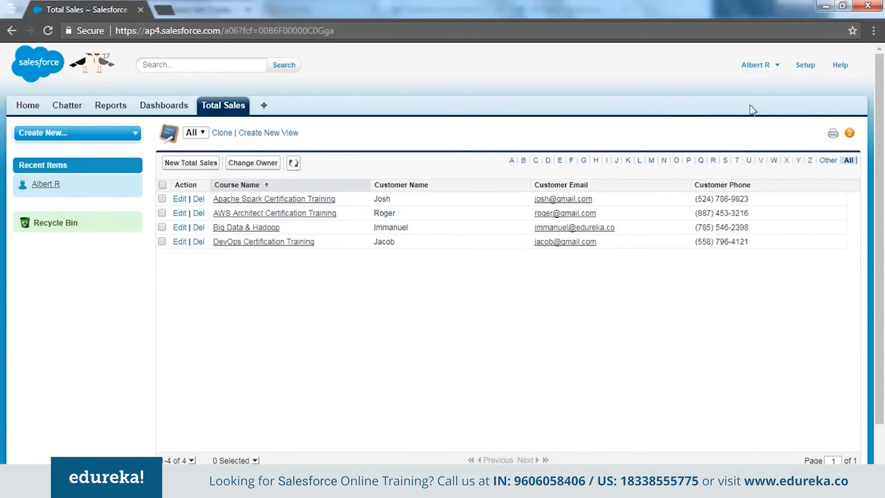
key(alt+Tab)
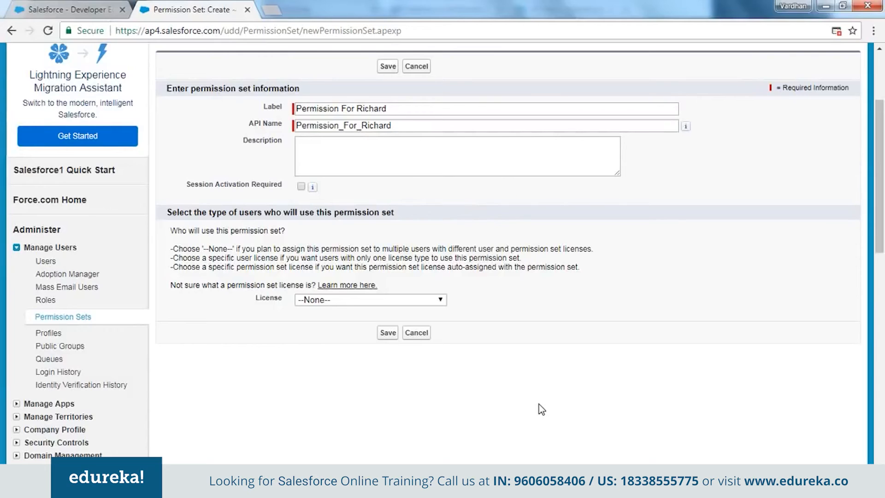
Assign the Force.com - Free license to the new permission set and save it.
click(406, 302)
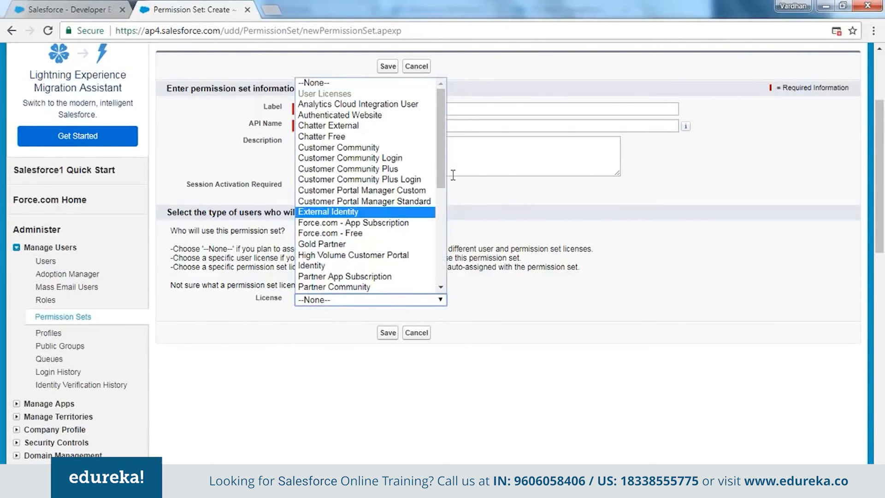
drag(440, 185, 440, 279)
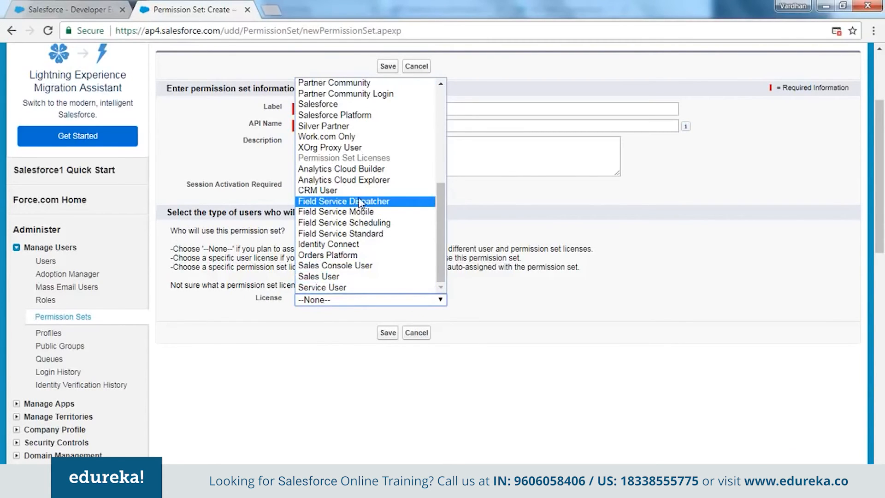
drag(441, 256, 435, 132)
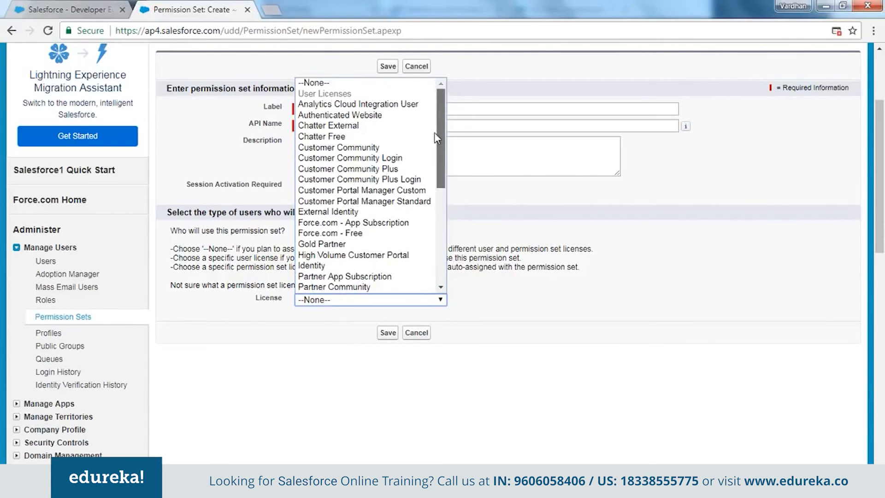
scroll(364, 209, down, 1)
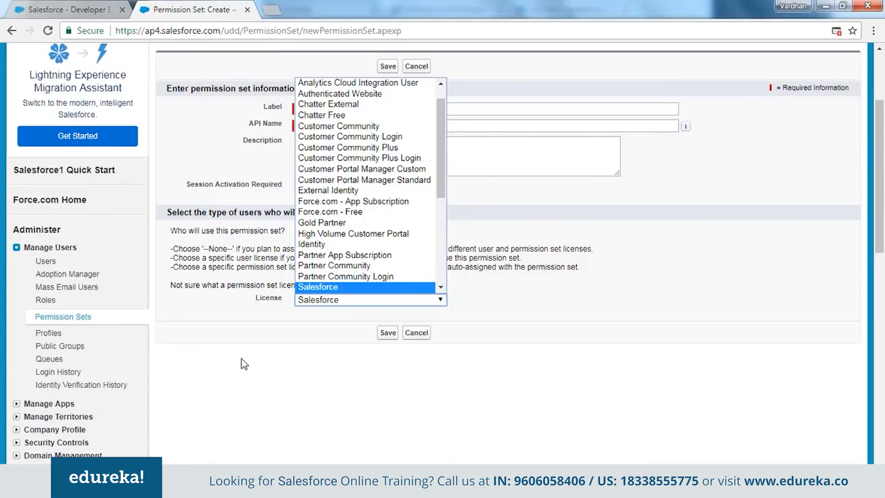
key(Down)
key(Down)
key(Down)
key(Down)
key(Down)
key(Down)
key(Down)
key(Down)
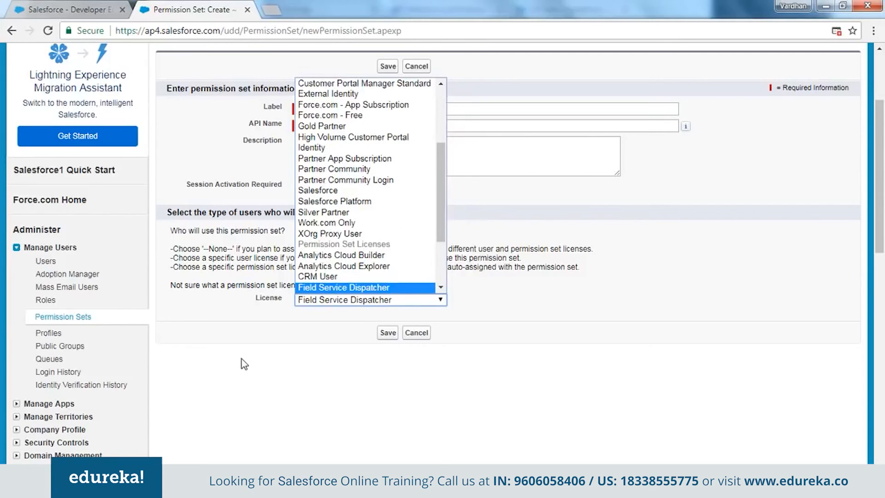
key(Down)
key(Down)
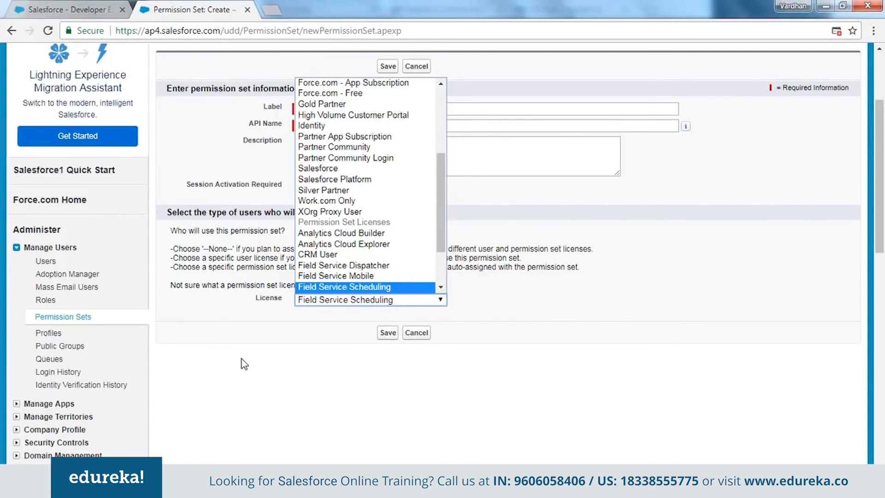
key(Down)
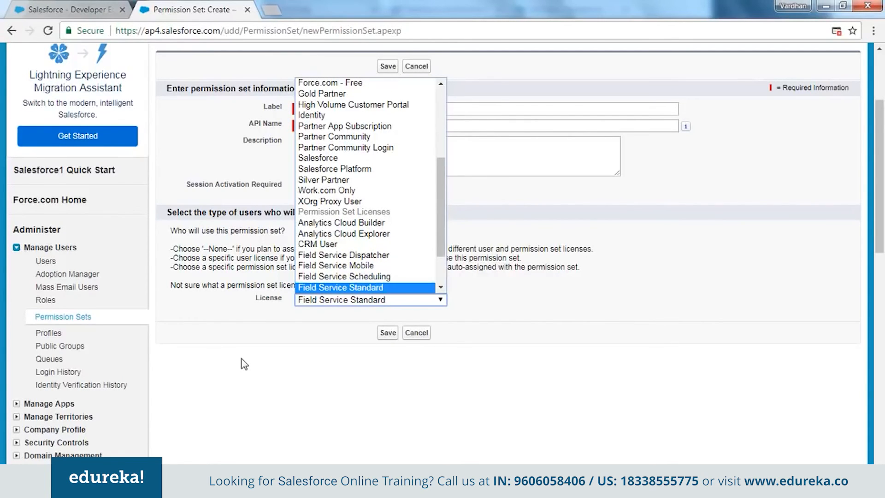
key(f)
scroll(336, 214, down, 2)
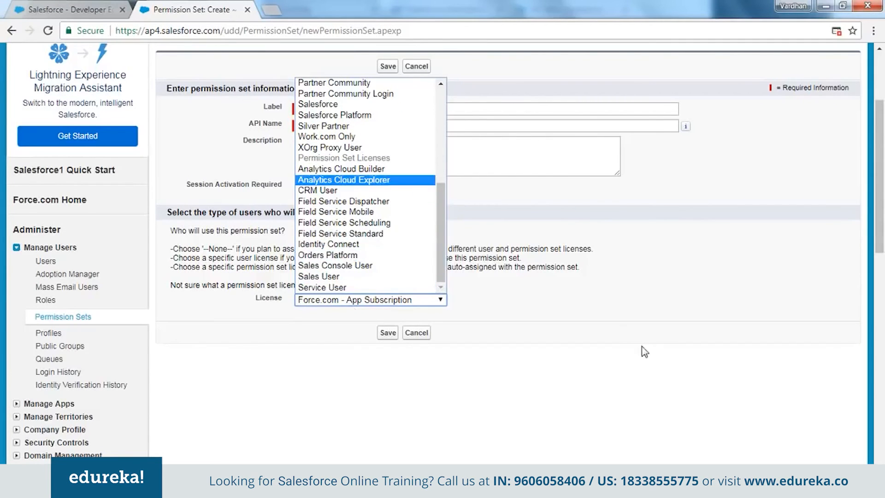
scroll(365, 220, up, 5)
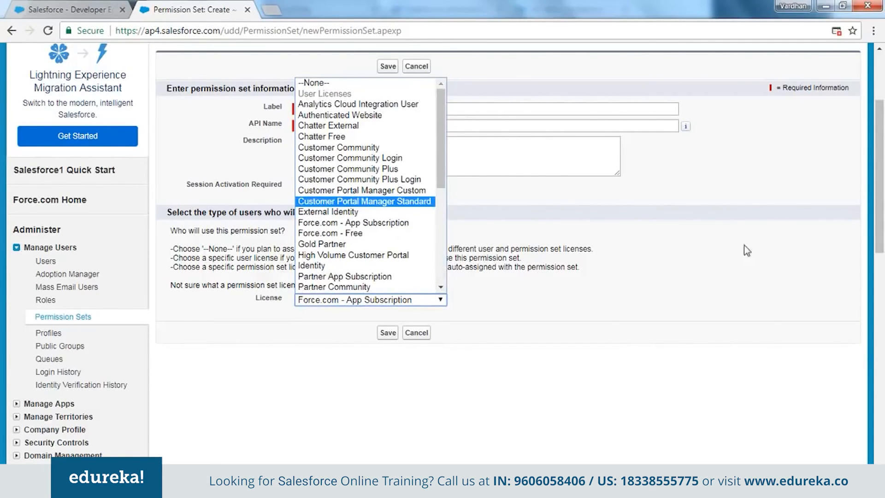
click(394, 233)
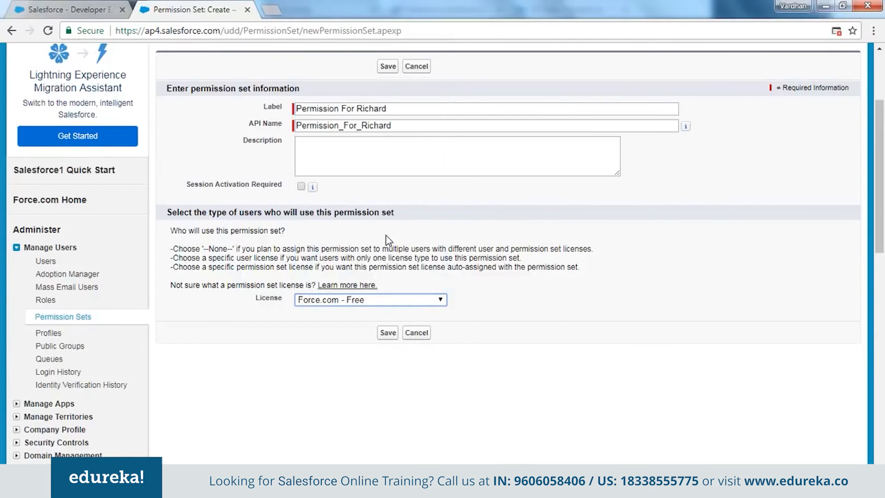
click(390, 334)
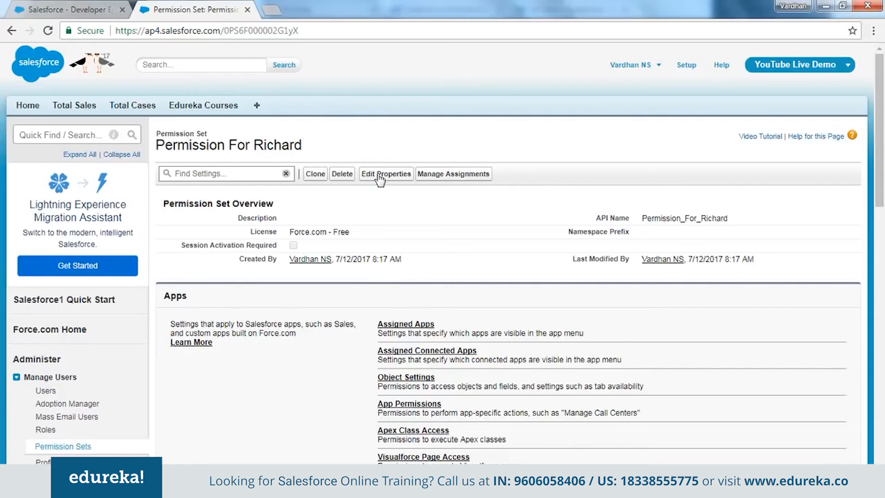
Open the Object Settings of the new permission set and examine the access listed for each object.
scroll(332, 307, down, 2)
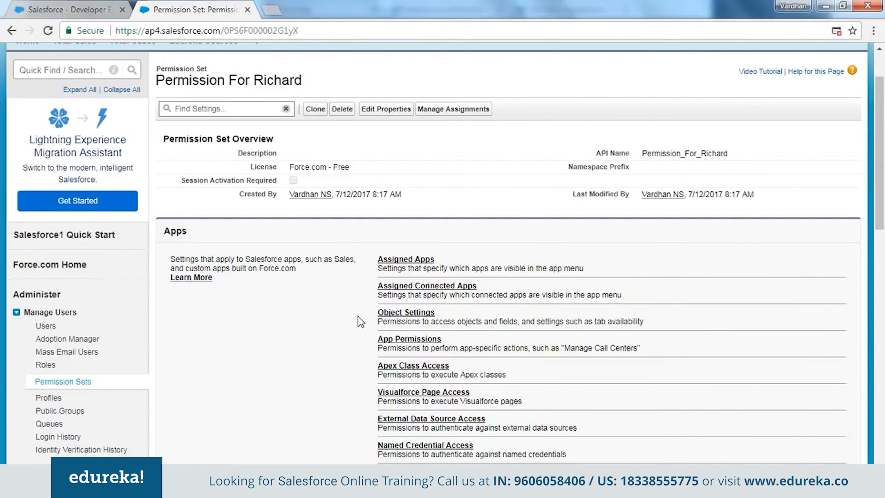
click(398, 315)
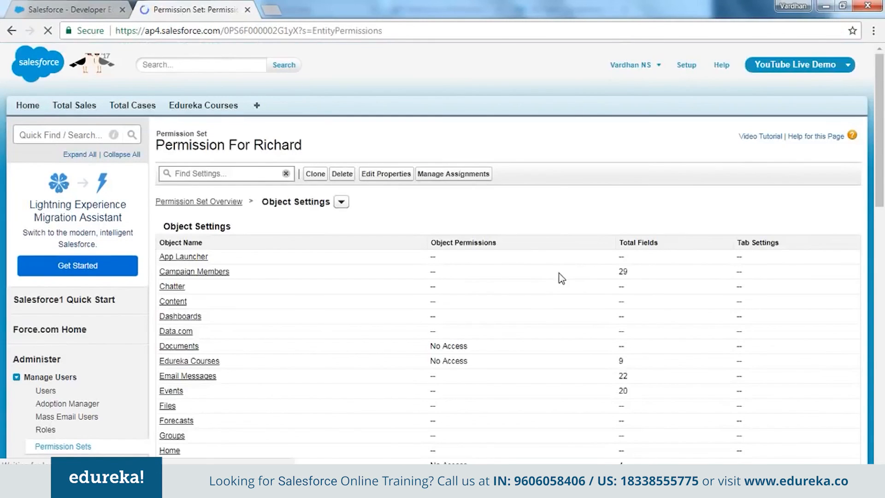
scroll(401, 302, down, 5)
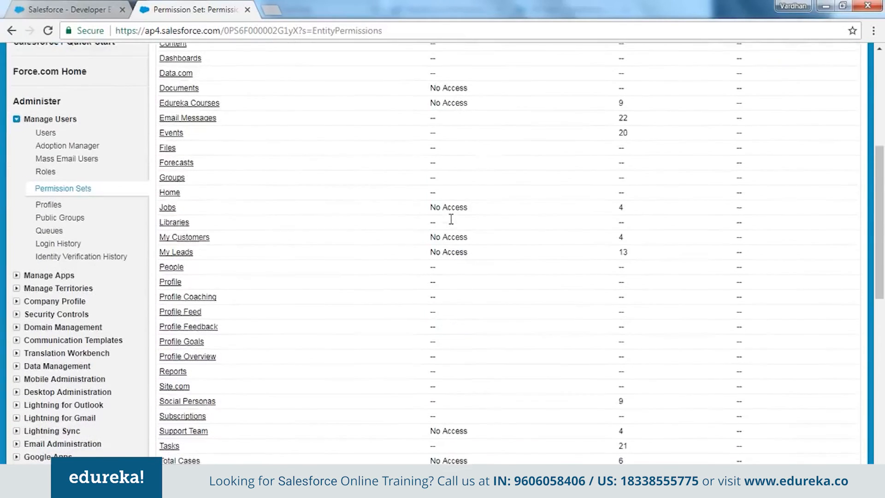
scroll(369, 272, up, 3)
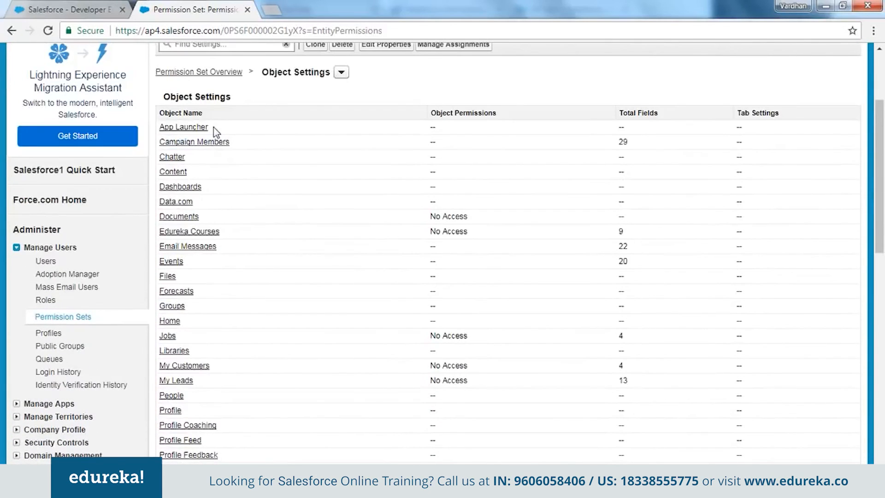
scroll(199, 277, down, 3)
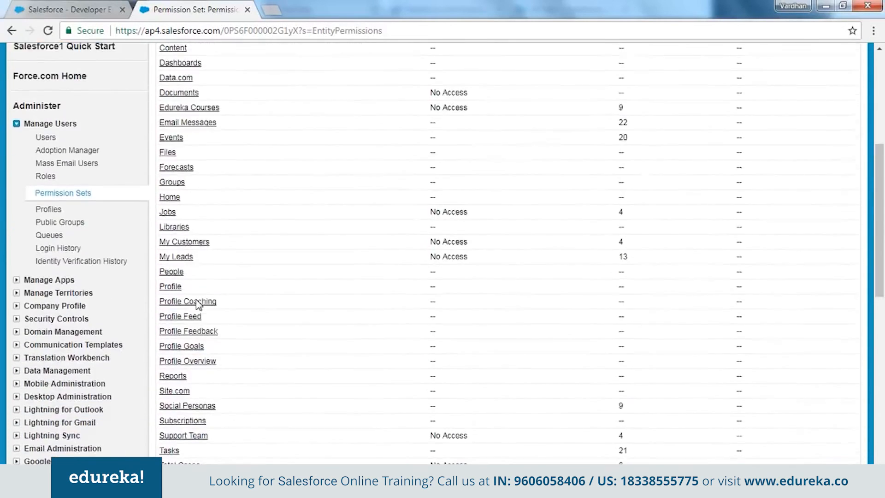
scroll(222, 240, down, 3)
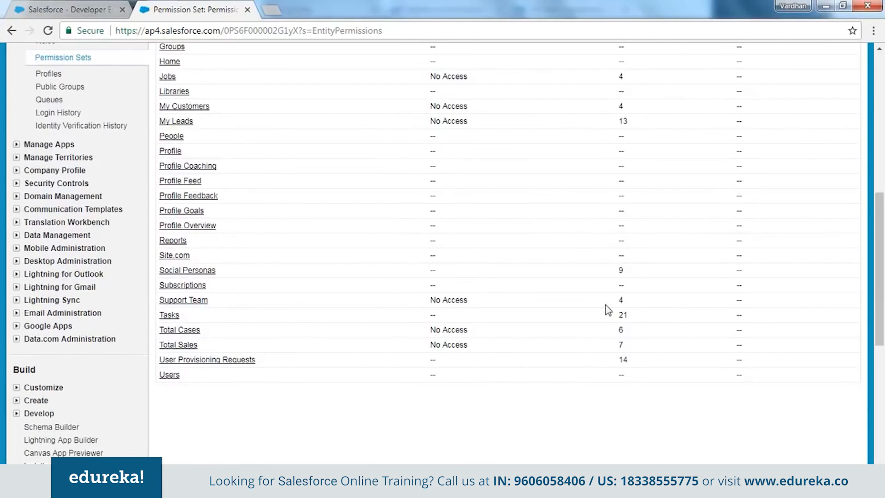
scroll(588, 276, up, 2)
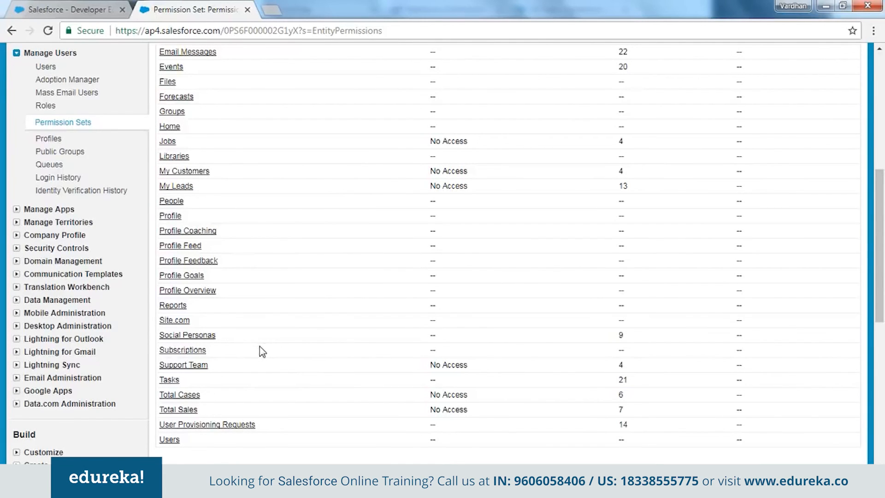
scroll(259, 347, up, 2)
Check the object tabs on the administrator's Home page and open the Total Cases settings in the permission set.
click(52, 6)
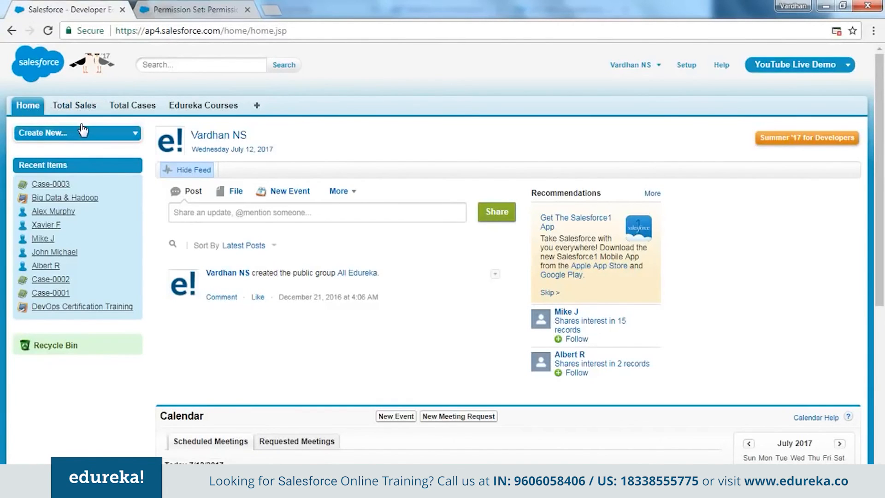
click(169, 7)
scroll(269, 340, up, 3)
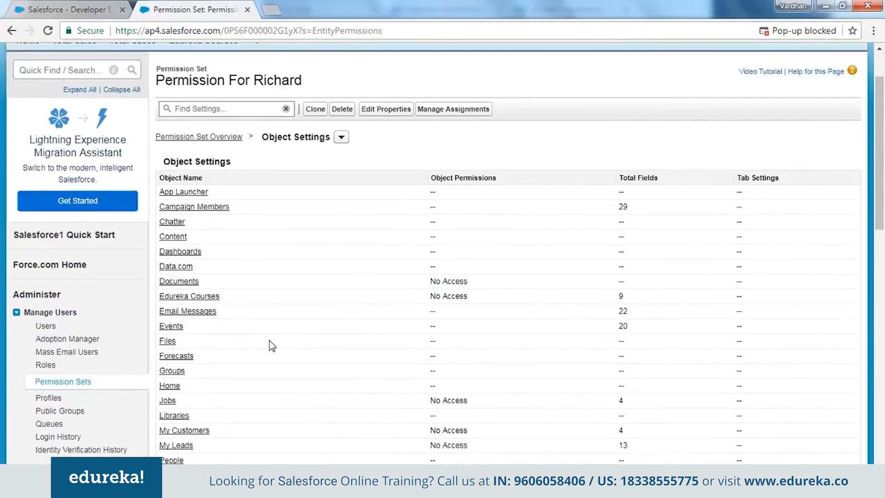
scroll(269, 341, down, 4)
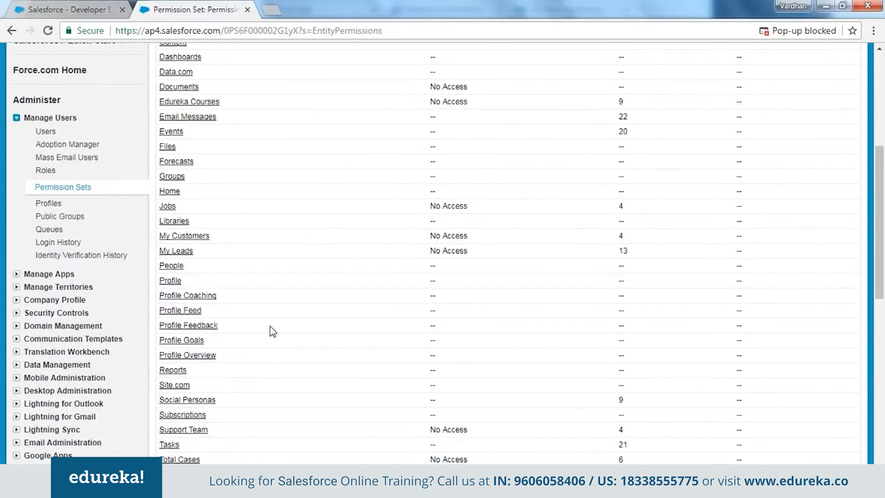
scroll(273, 331, down, 3)
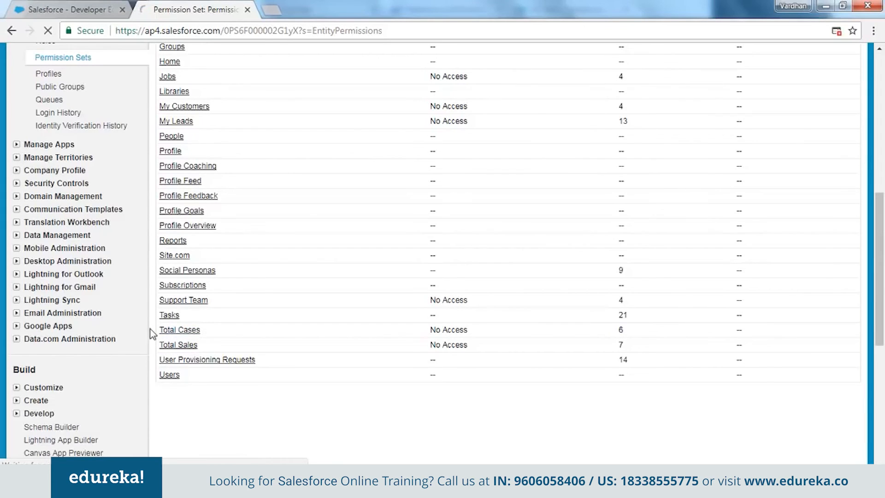
click(191, 331)
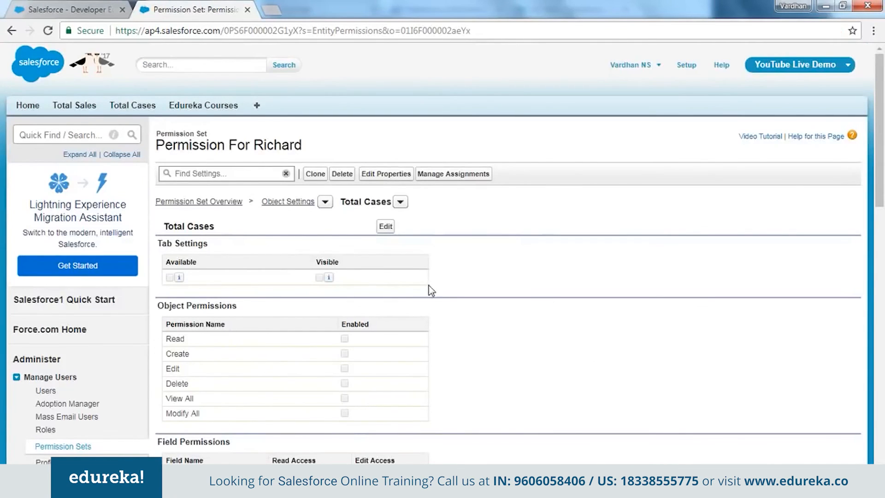
scroll(471, 459, down, 3)
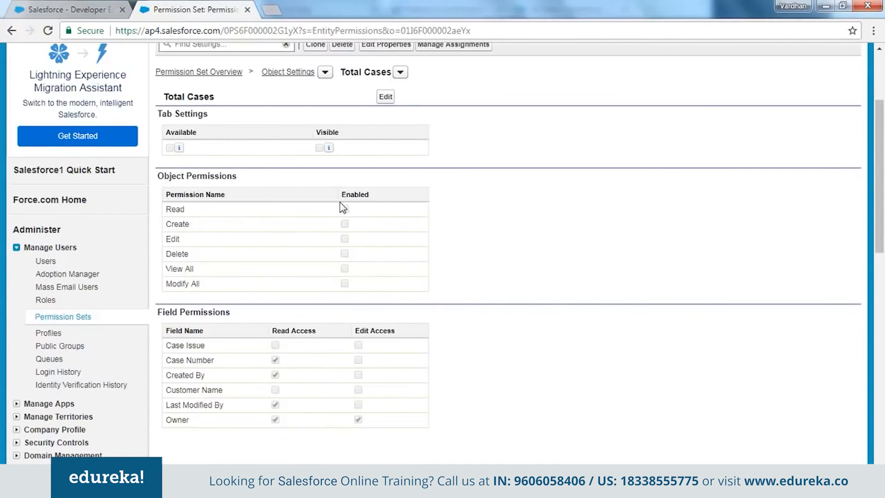
Enable the Read object permission for Total Cases in the permission set and save the settings.
click(386, 97)
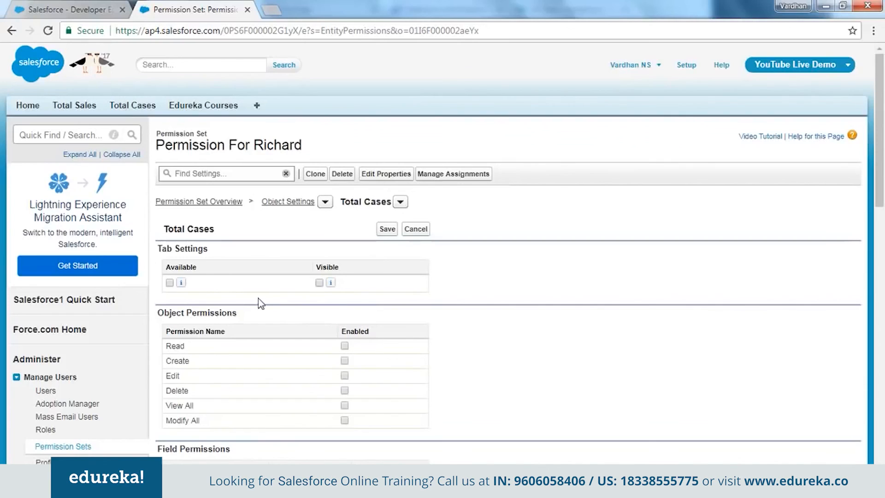
click(345, 346)
click(389, 230)
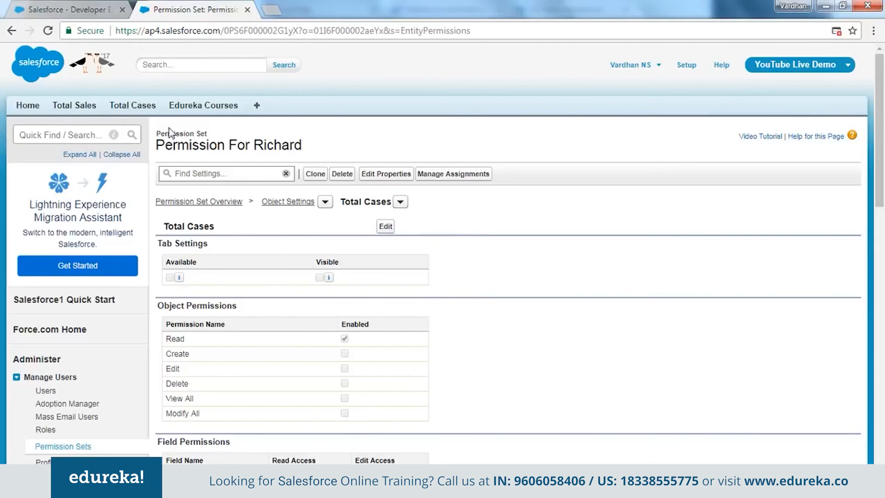
drag(157, 133, 207, 133)
click(629, 278)
Return to the permission set overview and examine the license it is tied to.
click(196, 204)
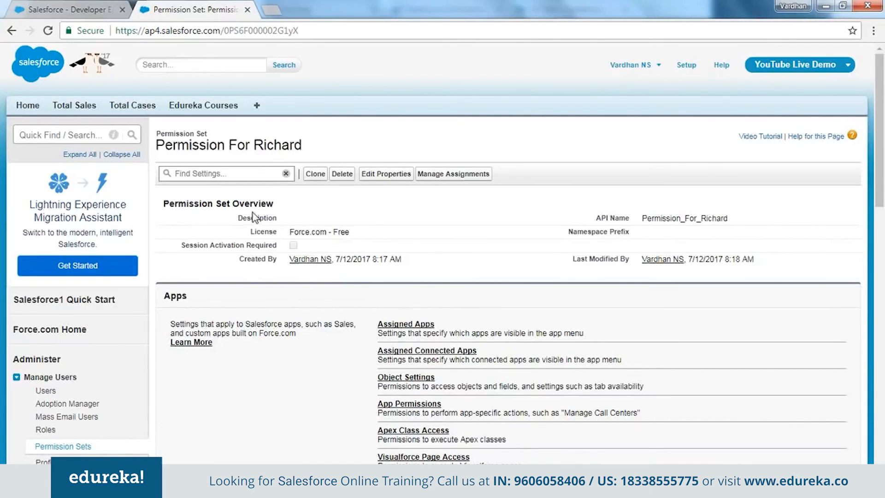
drag(248, 233, 387, 238)
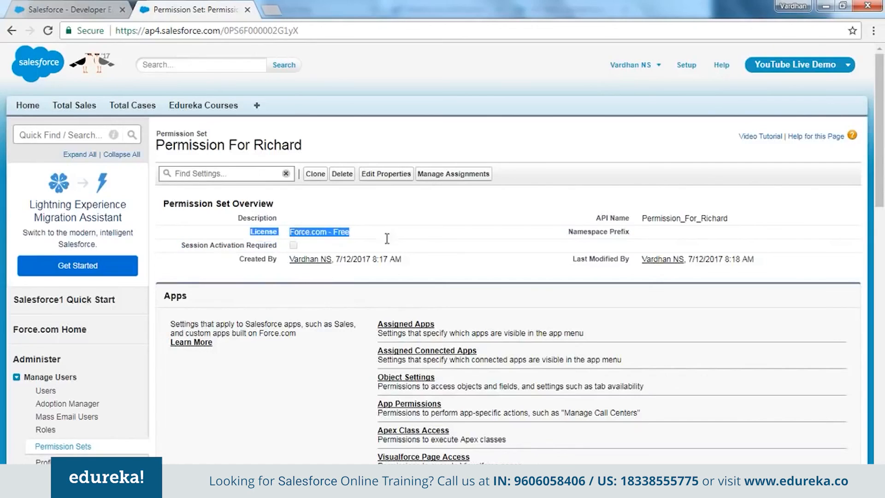
click(321, 227)
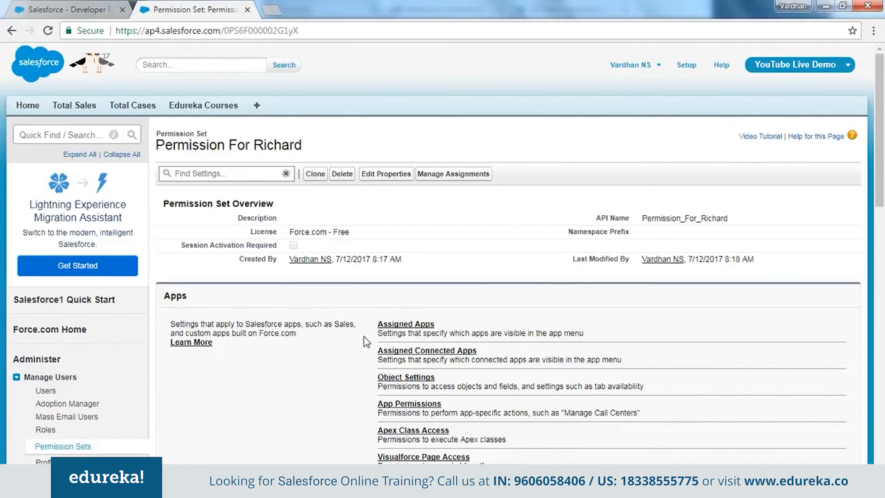
drag(297, 232, 413, 232)
click(413, 232)
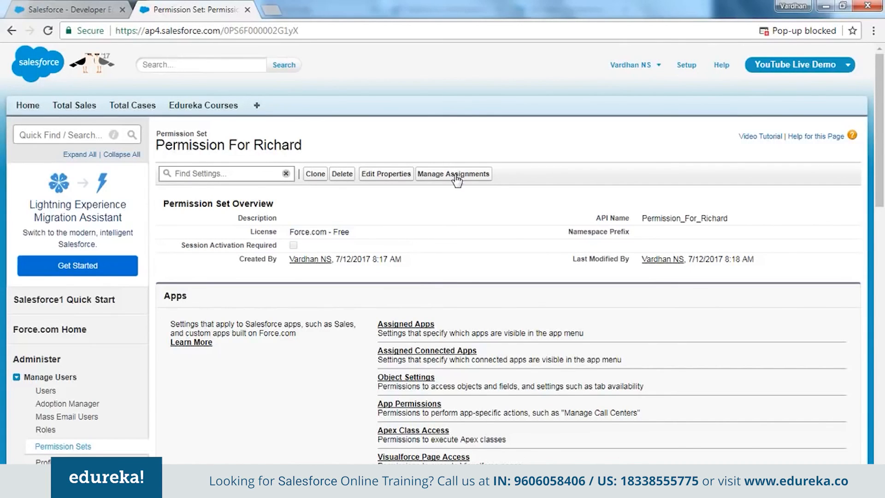
Assign the permission set to the active user who has the Profile For Sales Team profile.
click(455, 175)
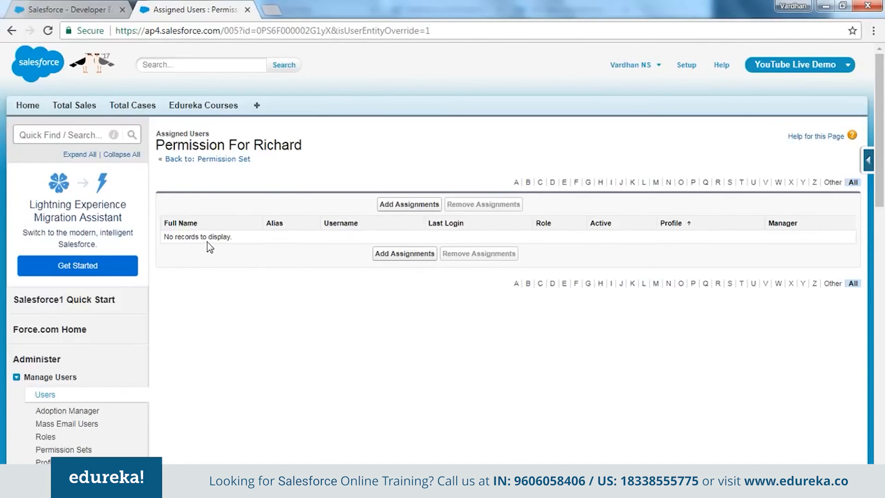
click(410, 207)
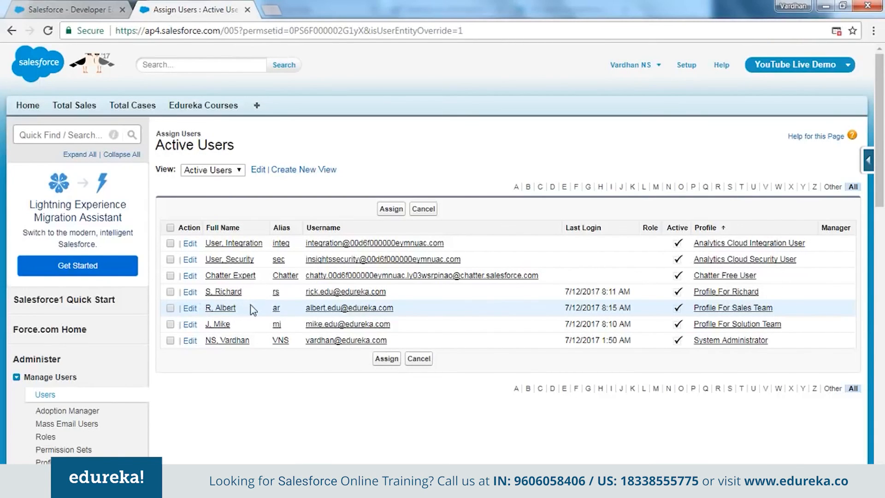
click(170, 309)
click(386, 359)
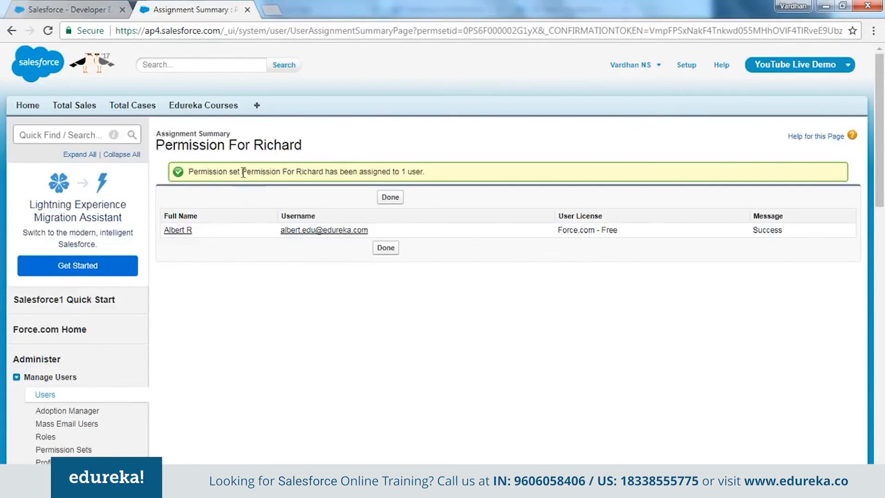
drag(235, 169, 392, 171)
click(261, 366)
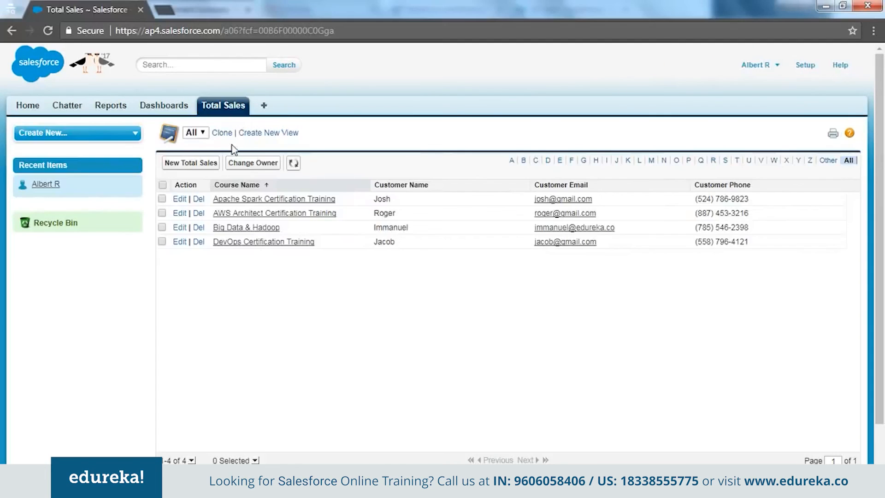
Switch to the sales team user's session, reload the page and list all Total Cases records.
click(230, 33)
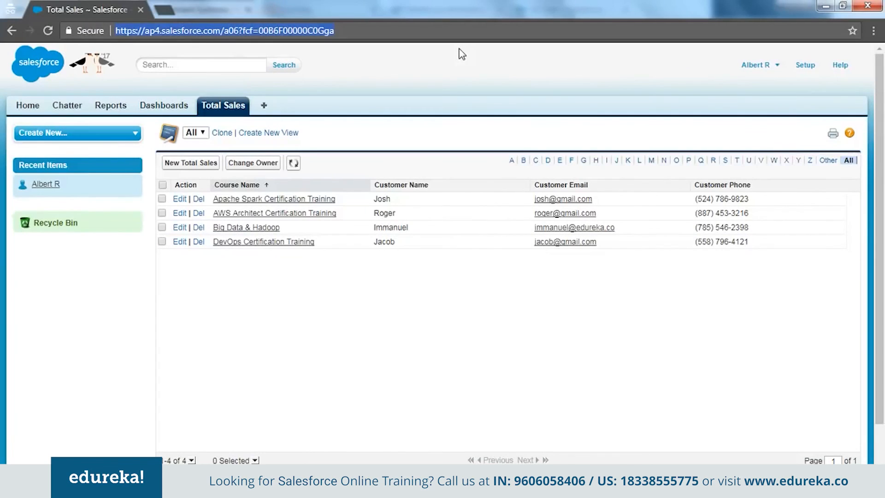
key(Return)
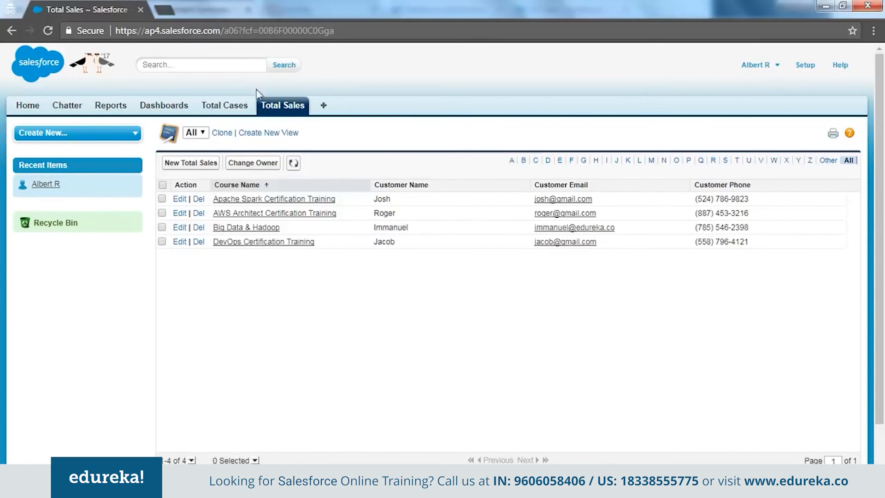
click(236, 110)
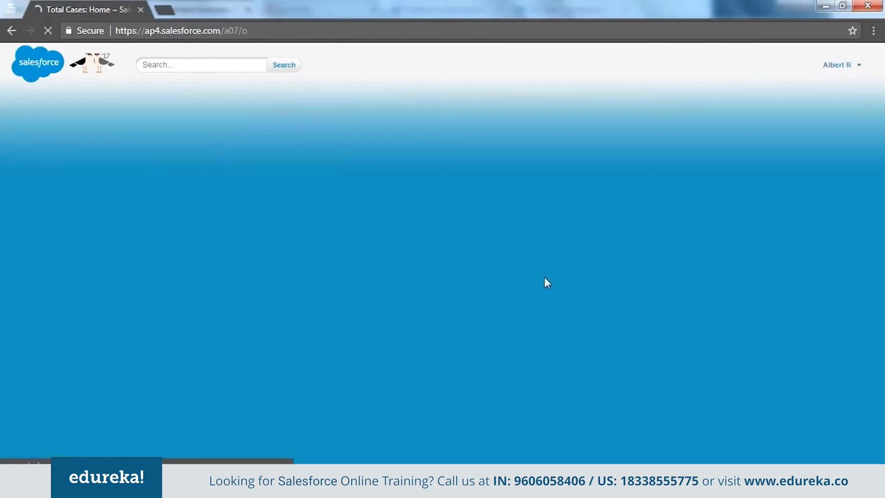
click(222, 173)
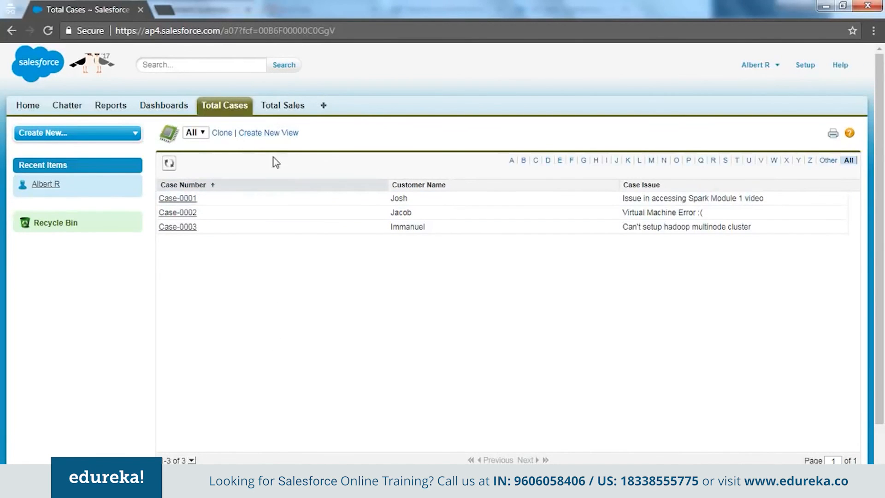
List all Total Sales records for comparison and go back to the Total Cases home page.
click(283, 107)
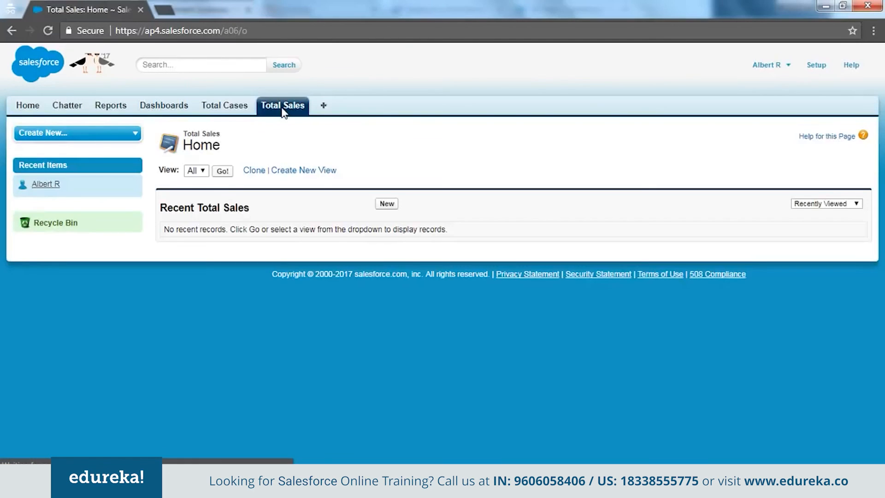
click(229, 173)
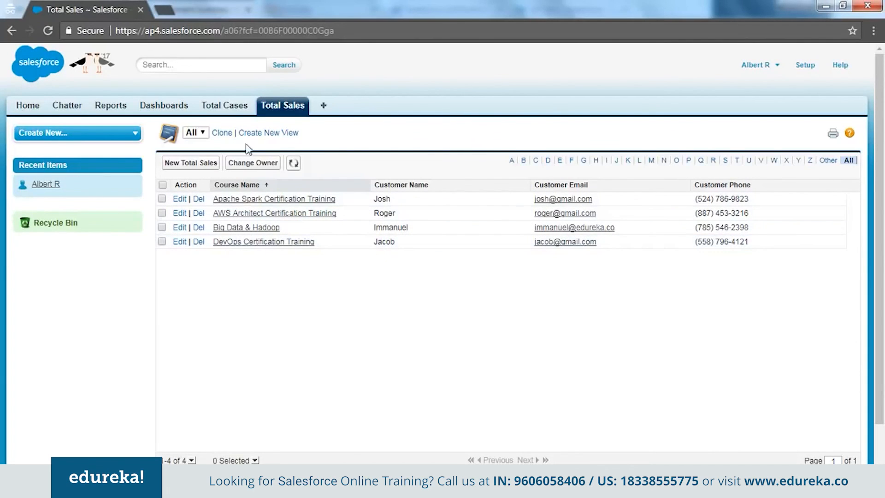
click(242, 112)
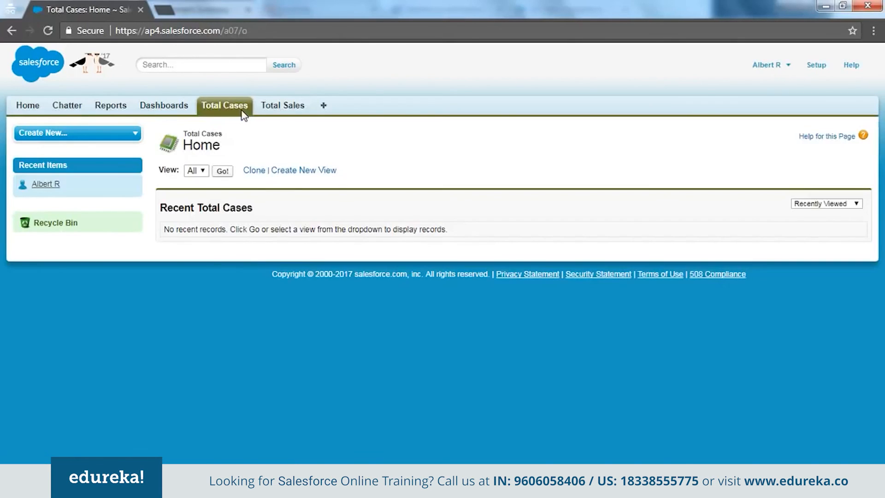